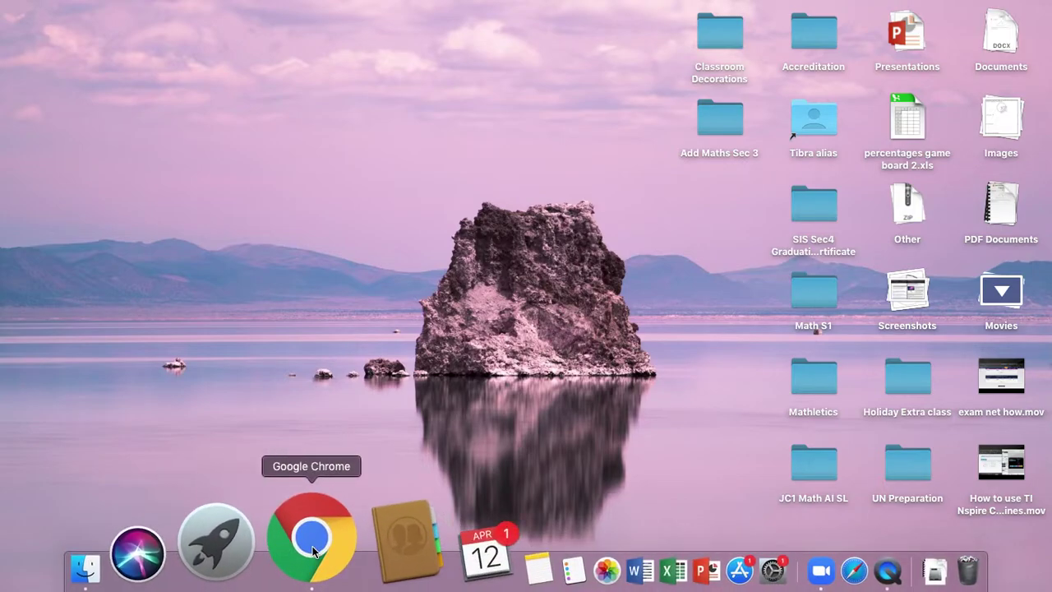
# Bring up exam.net in Chrome and scroll down to the footer's Safe Exam Browser section
pyautogui.click(312, 550)
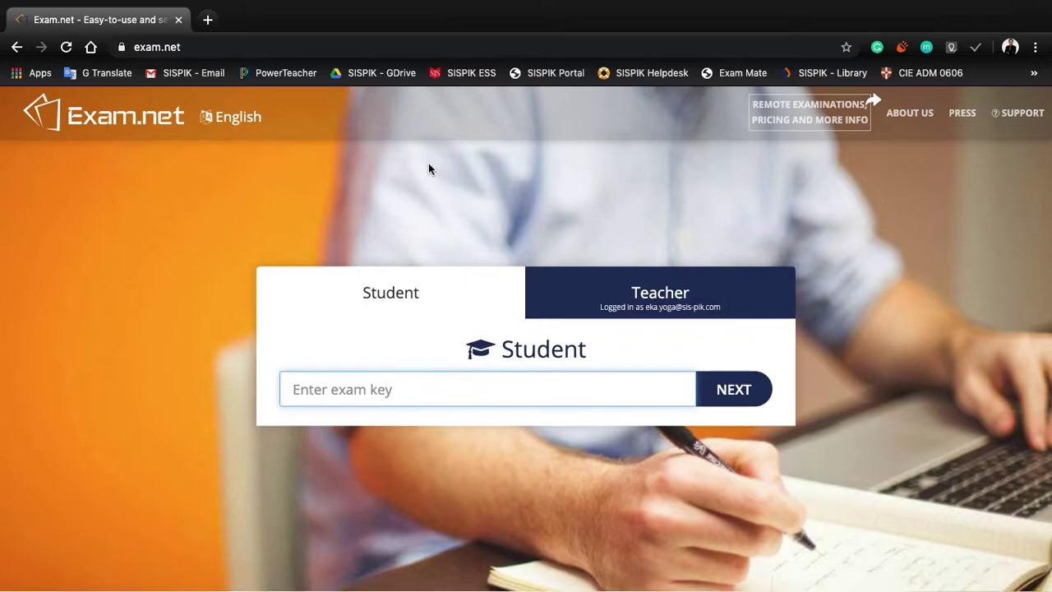
pyautogui.scroll(-1, 428, 164)
pyautogui.scroll(1, 374, 164)
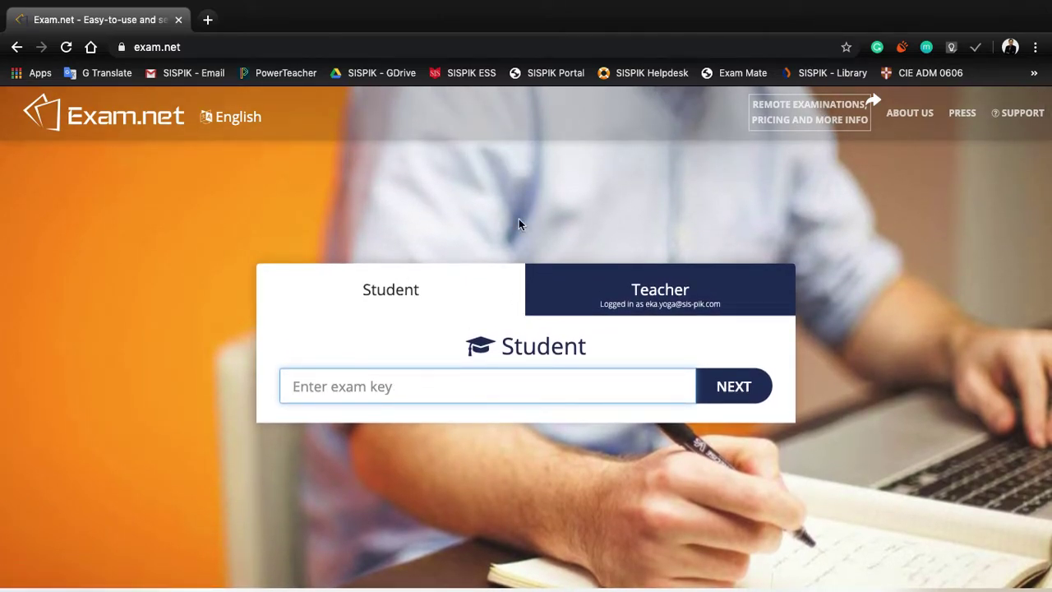
pyautogui.scroll(-6, 209, 285)
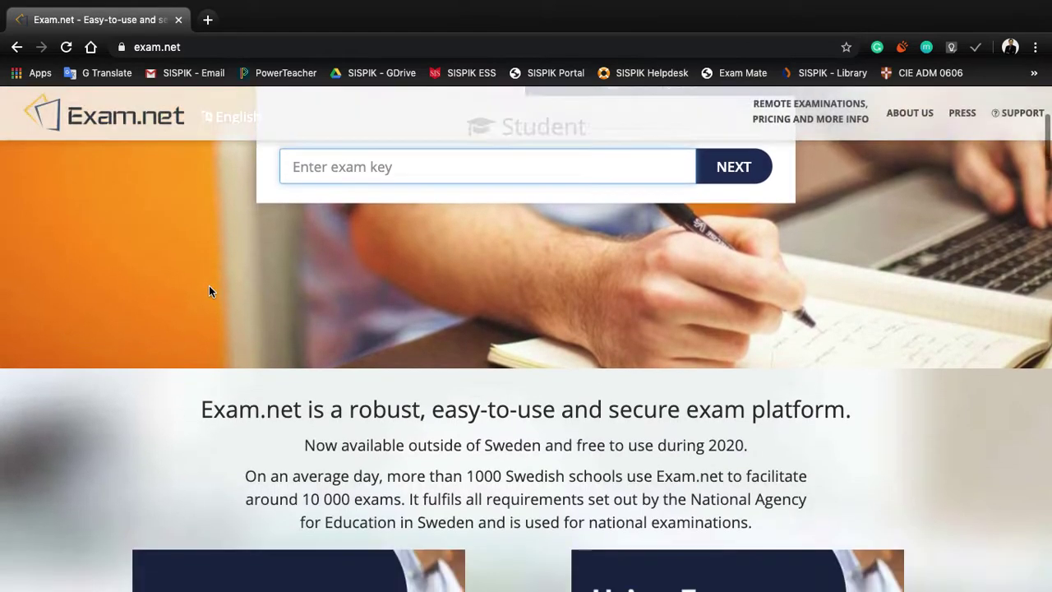
pyautogui.scroll(-12, 209, 285)
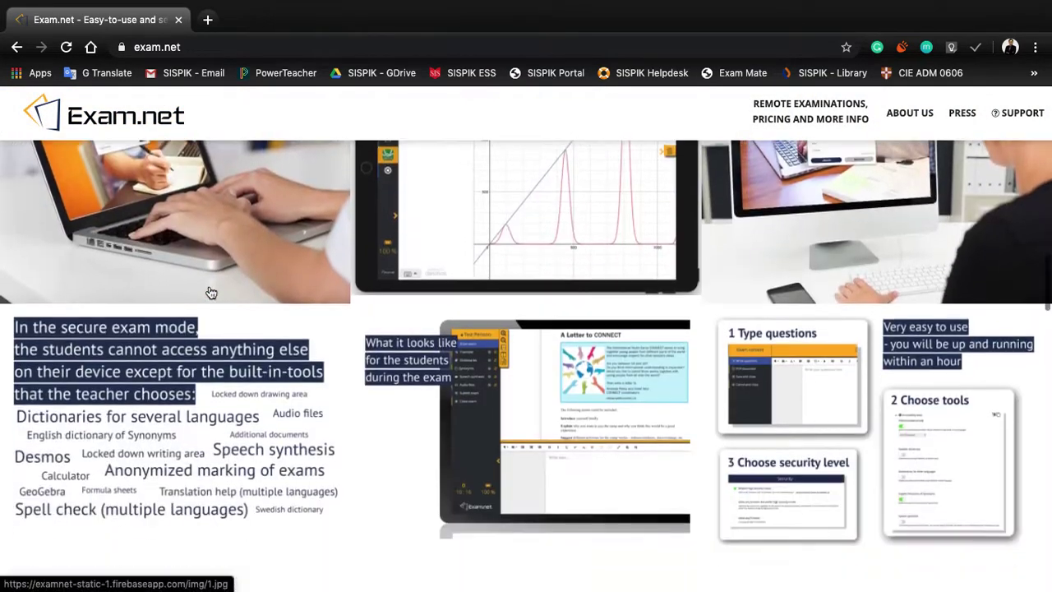
pyautogui.scroll(-8, 209, 289)
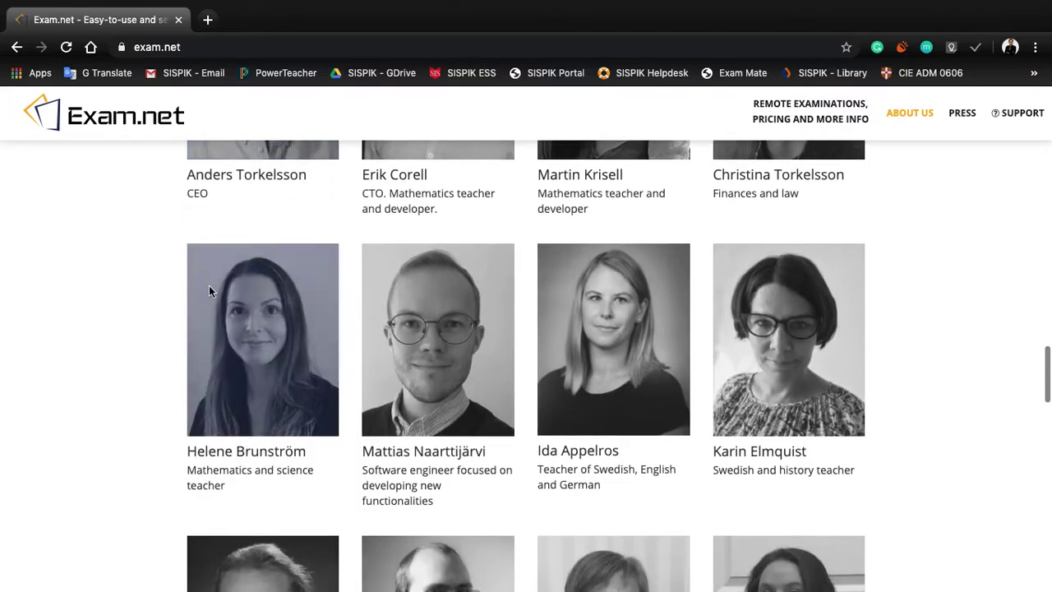
pyautogui.scroll(-10, 208, 285)
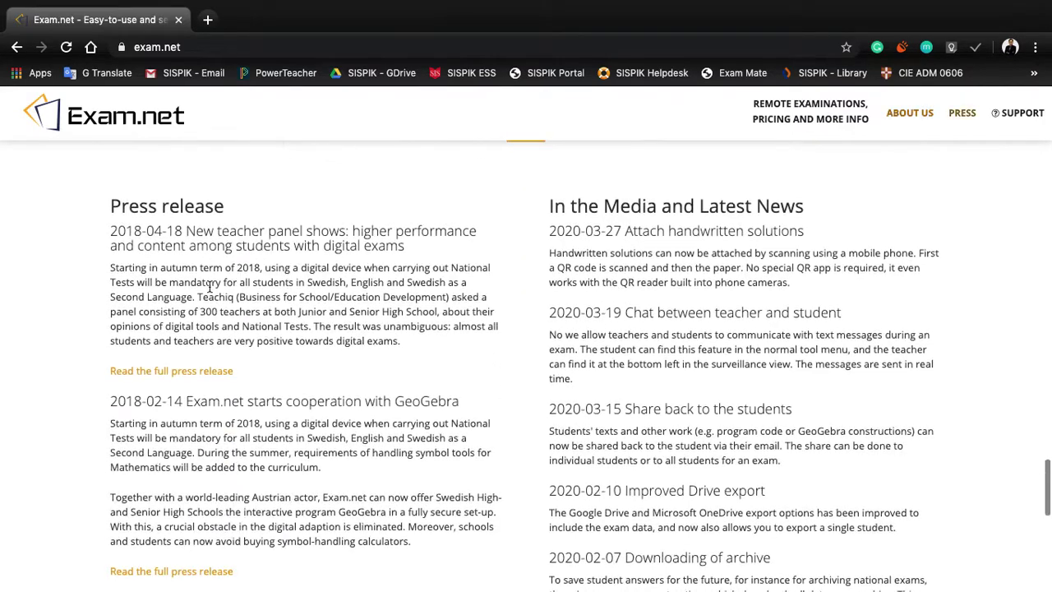
pyautogui.scroll(-4, 369, 301)
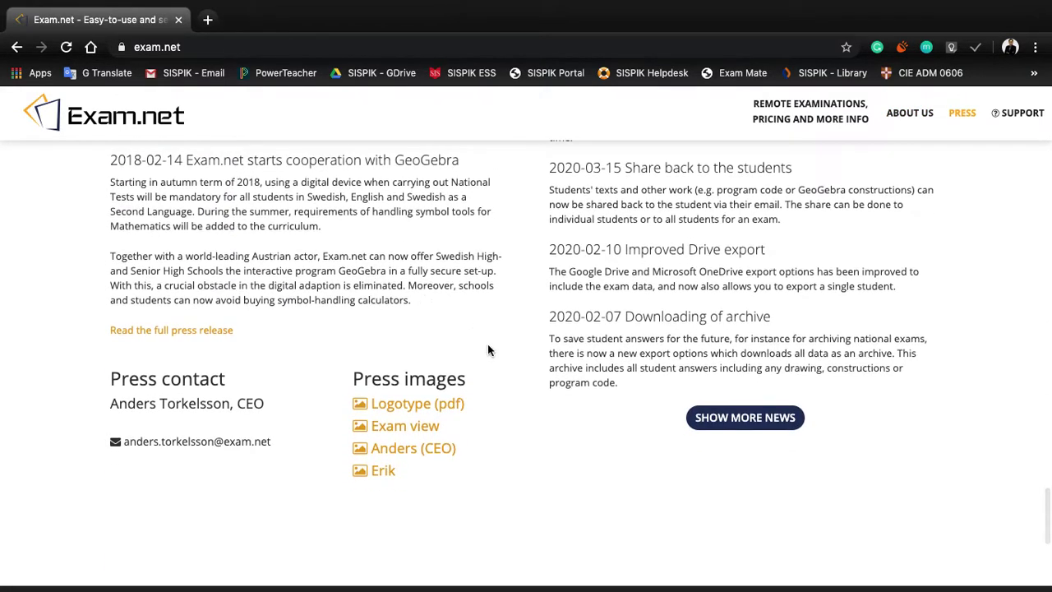
pyautogui.scroll(-2, 488, 352)
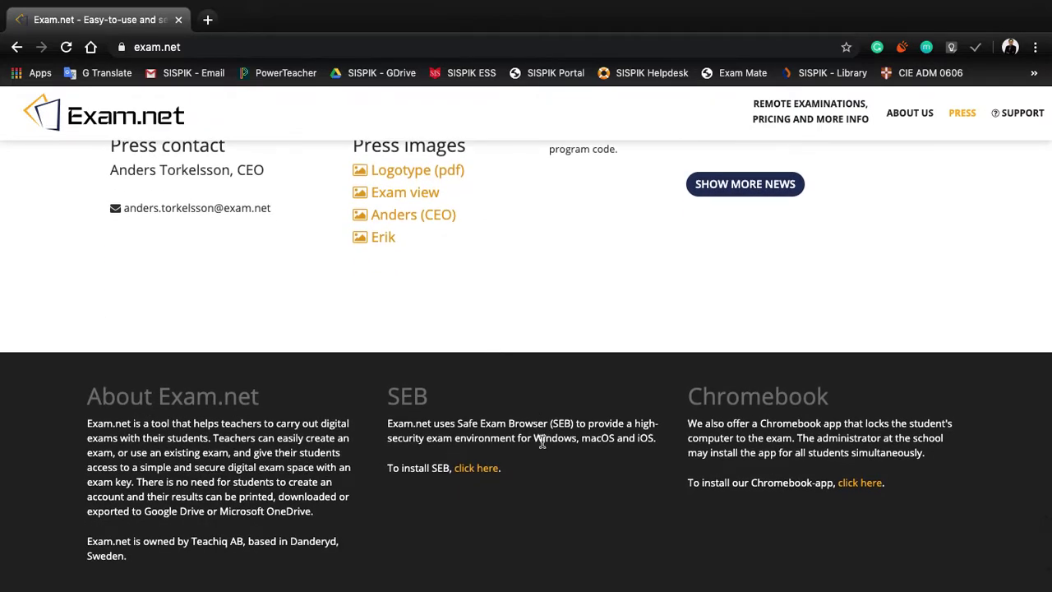
pyautogui.scroll(-1, 542, 442)
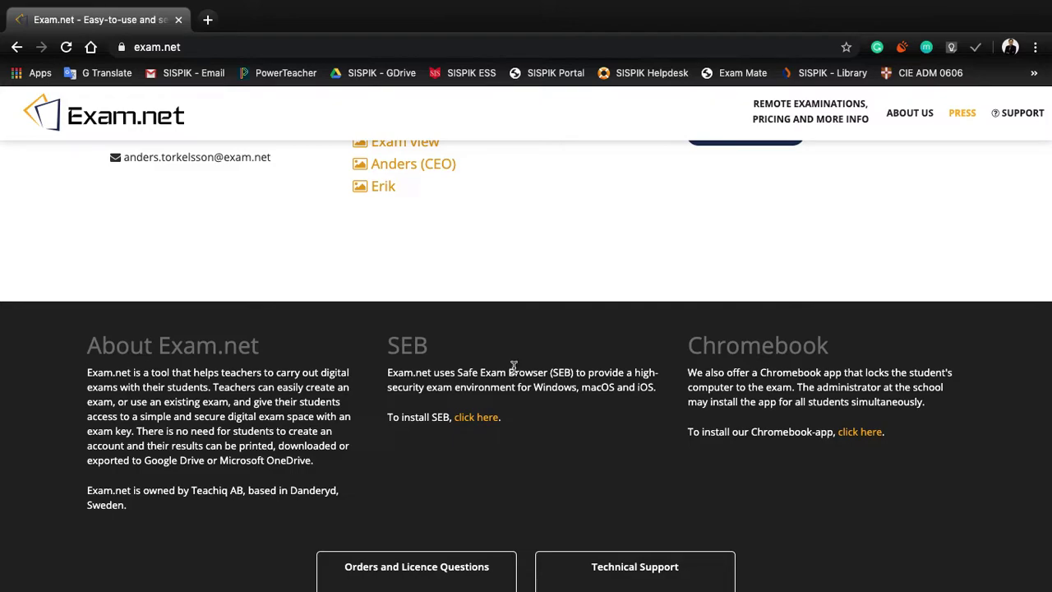
pyautogui.scroll(-1, 571, 364)
pyautogui.scroll(1, 569, 259)
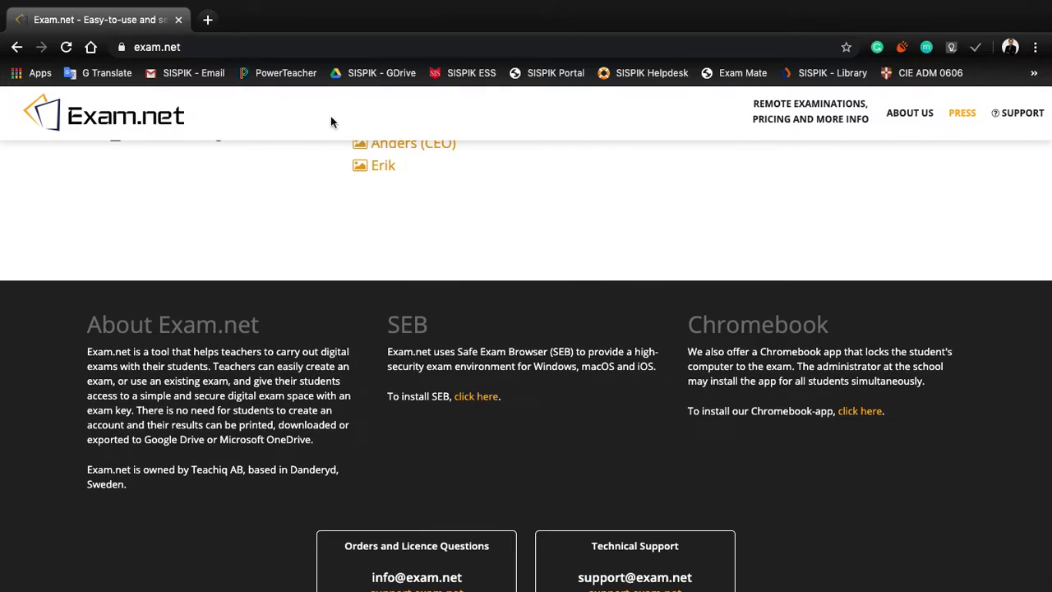
# Load exam.net in a new tab and scroll to the footer's SEB install link
pyautogui.click(210, 15)
pyautogui.write('exam.net')
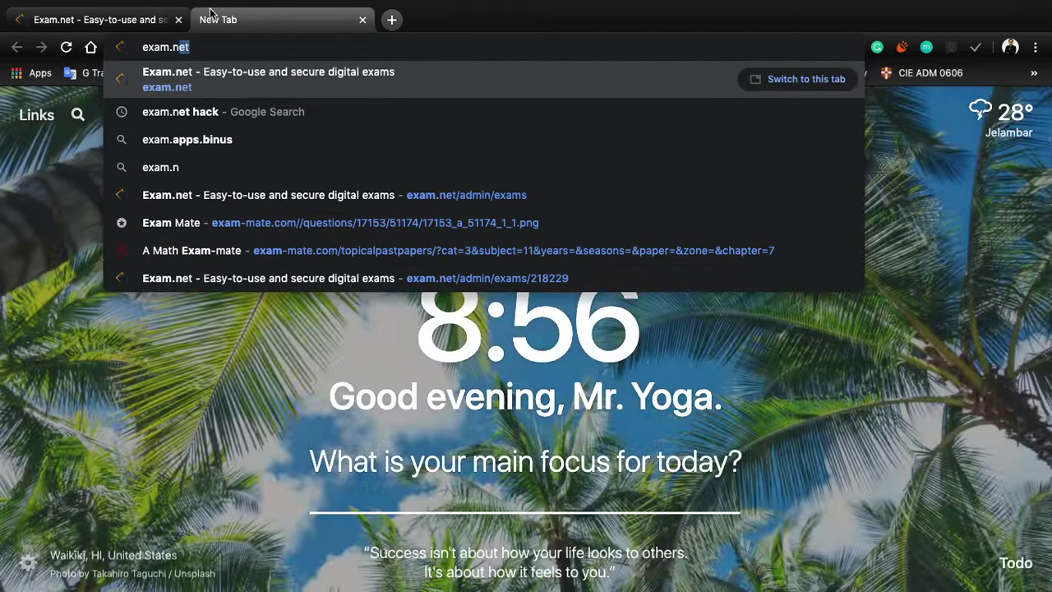
pyautogui.press('Return')
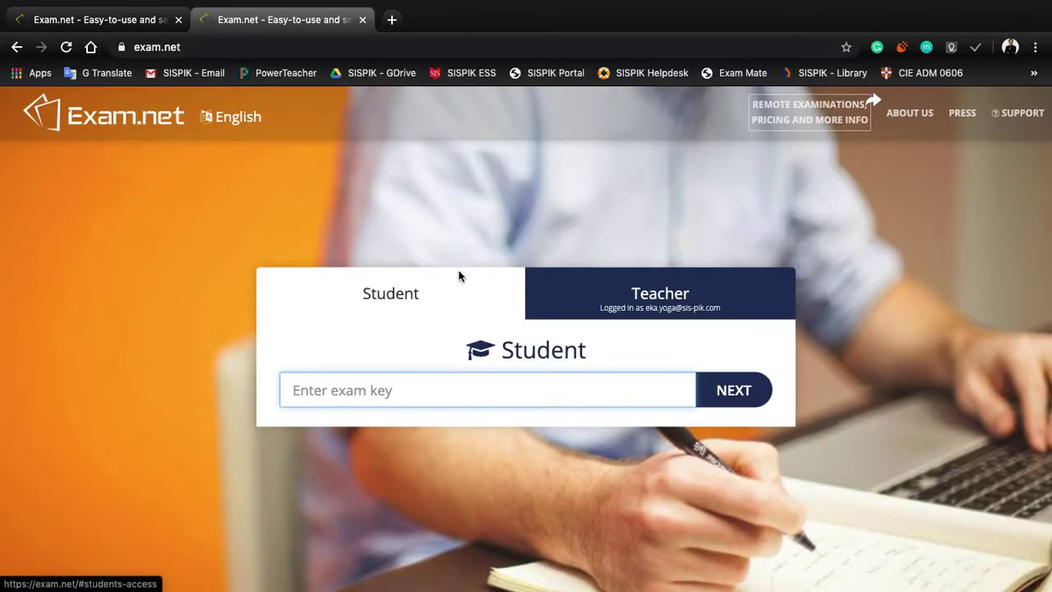
pyautogui.scroll(-20, 462, 222)
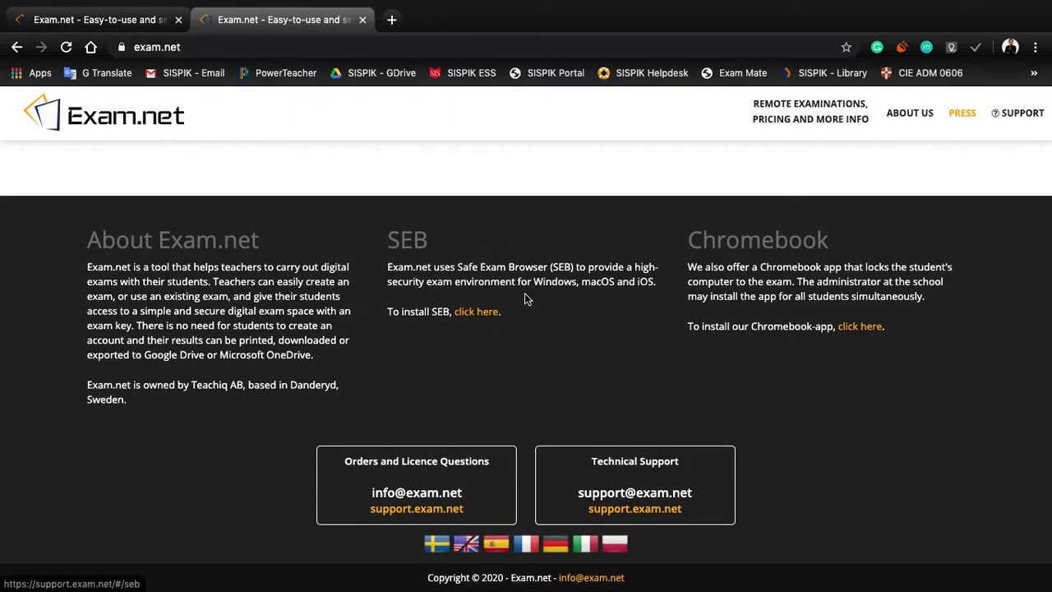
pyautogui.scroll(5, 462, 256)
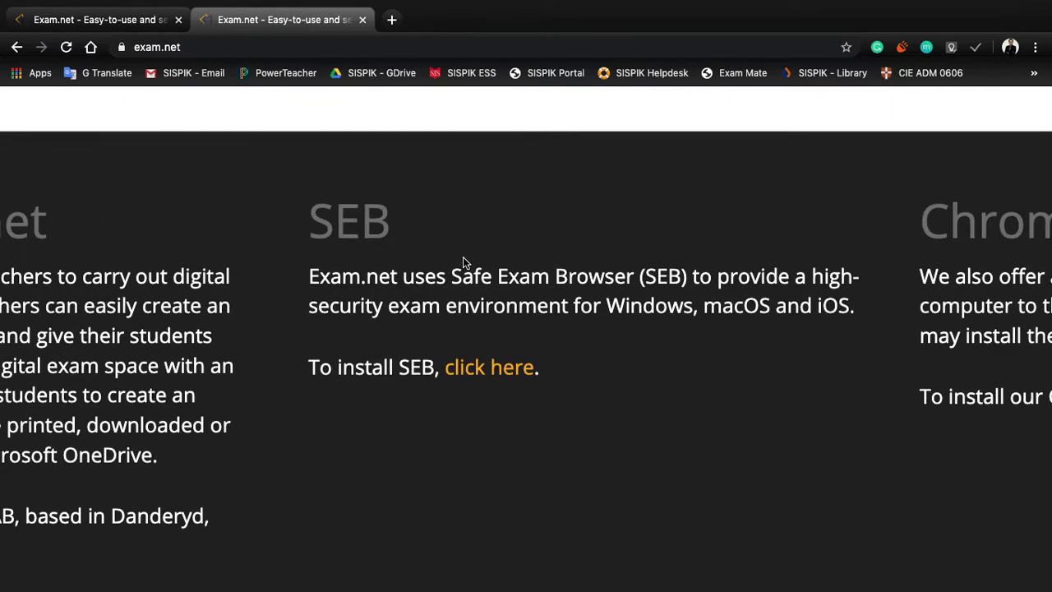
pyautogui.scroll(5, 463, 261)
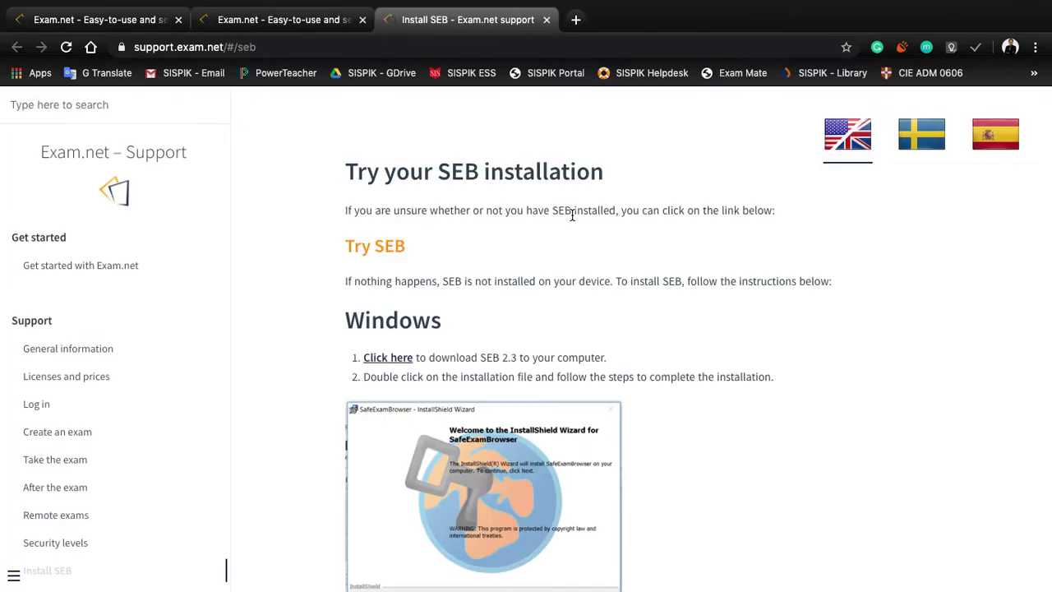
pyautogui.scroll(-2, 612, 277)
pyautogui.scroll(-4, 552, 262)
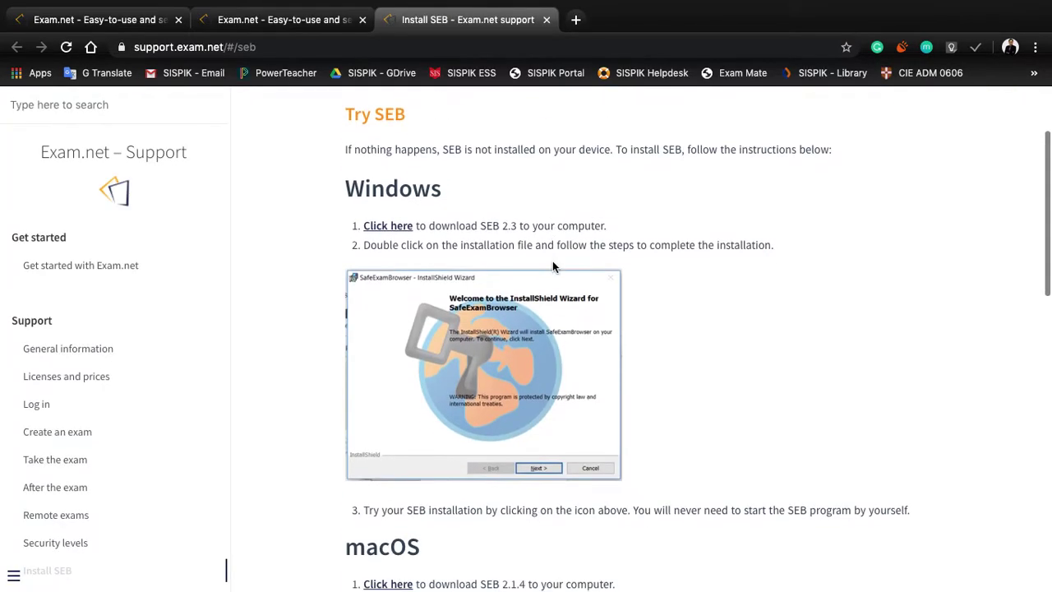
pyautogui.scroll(-4, 552, 261)
pyautogui.scroll(5, 535, 261)
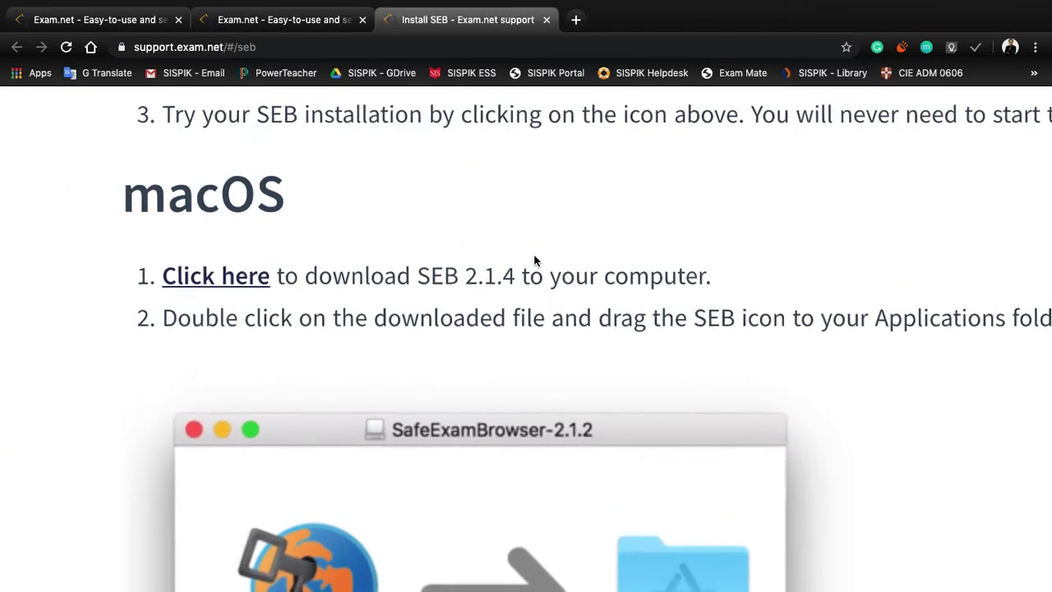
pyautogui.scroll(-1, 534, 262)
pyautogui.hscroll(2, 534, 261)
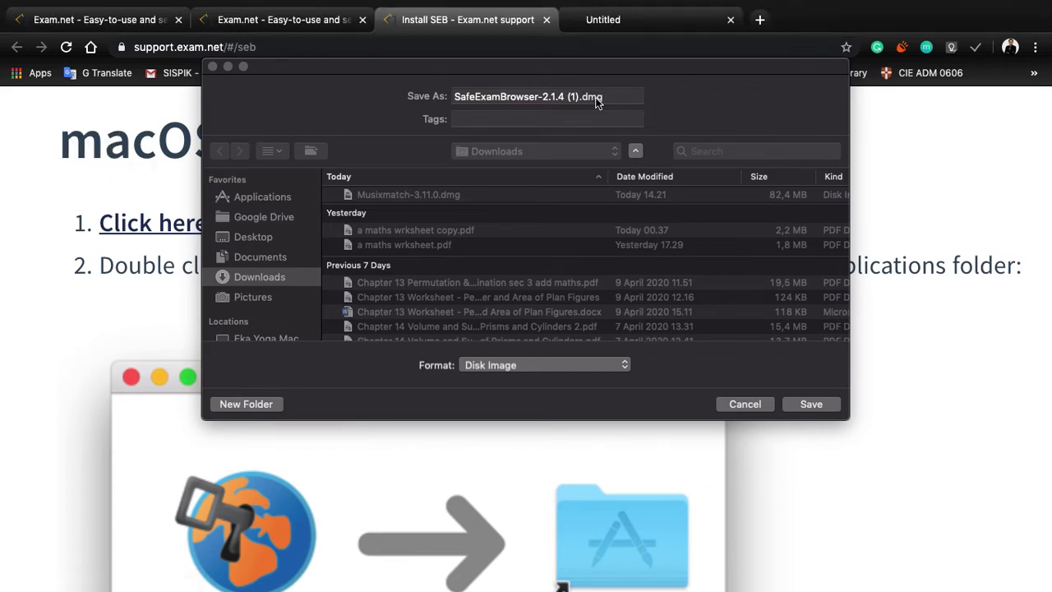
# Save SafeExamBrowser-2.1.4 (1).dmg to Downloads so the download starts
pyautogui.click(608, 98)
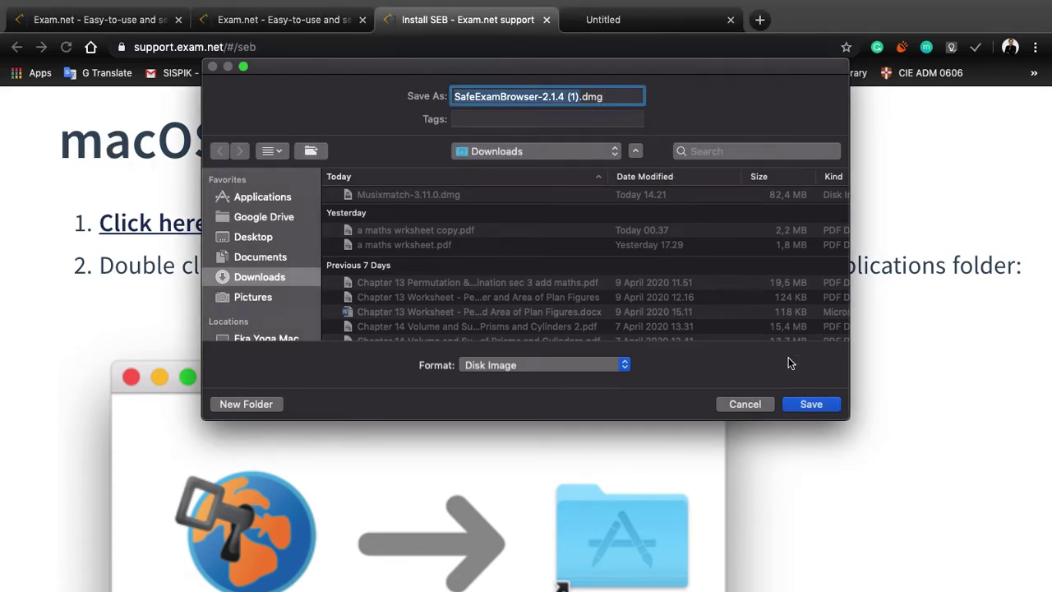
pyautogui.click(809, 404)
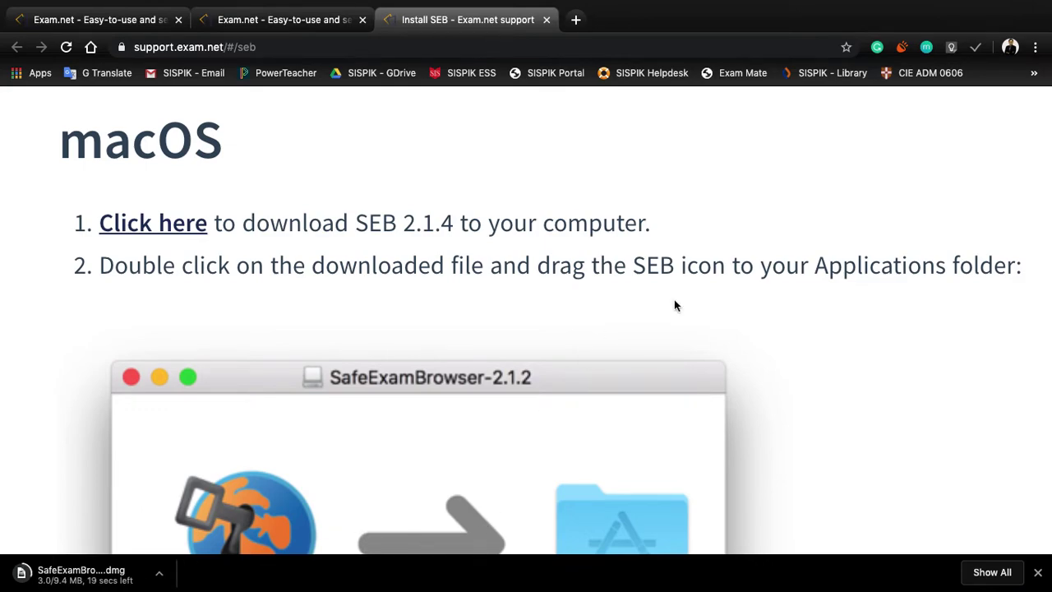
pyautogui.scroll(-2, 675, 300)
pyautogui.scroll(-5, 675, 301)
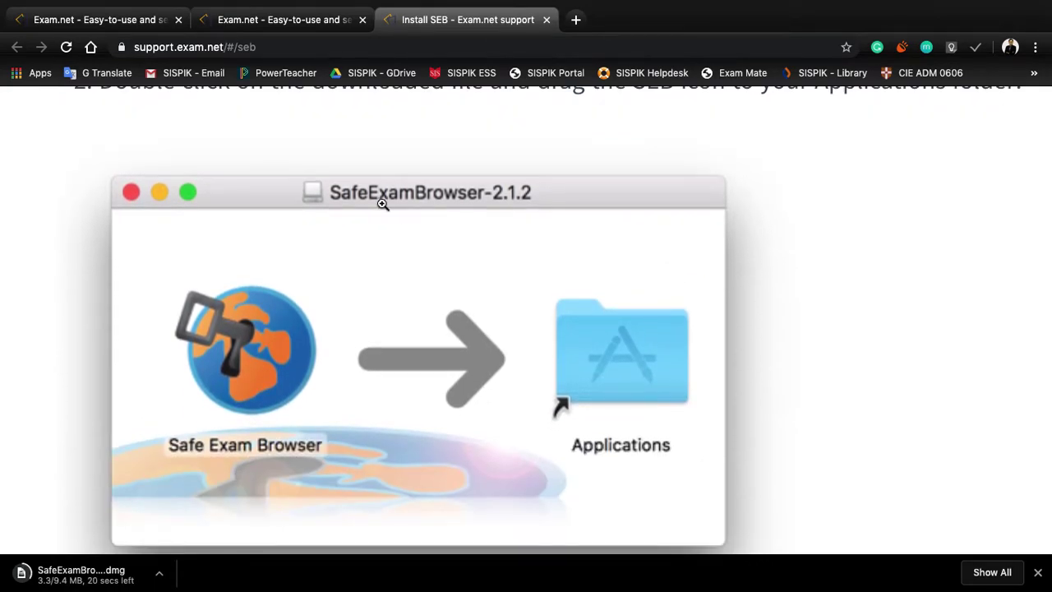
pyautogui.keyDown('ctrl'); pyautogui.scroll(-3, 297, 172); pyautogui.keyUp('ctrl')
pyautogui.moveTo(247, 2)
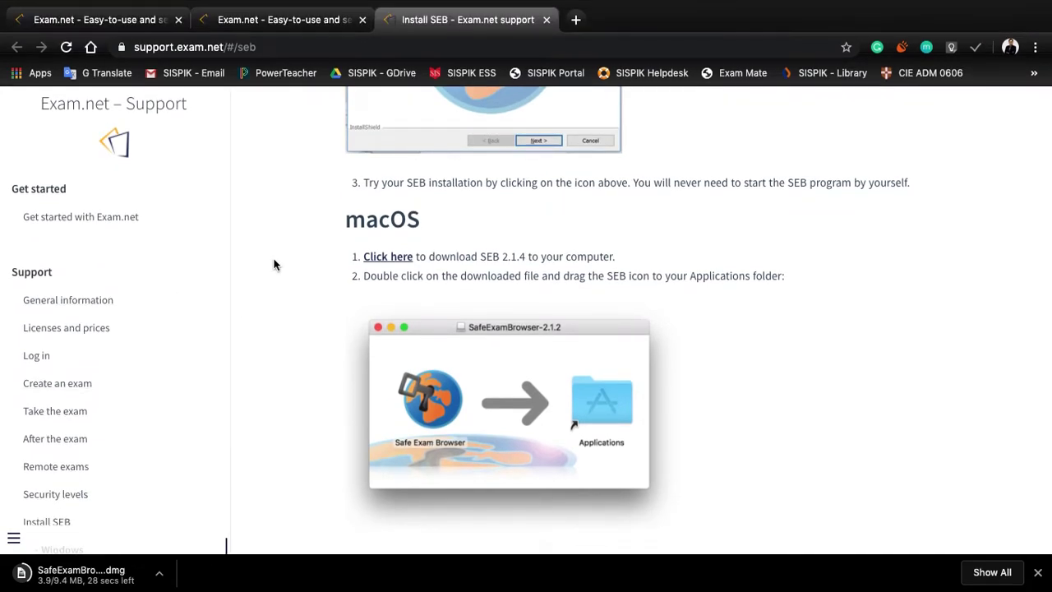
pyautogui.keyDown('ctrl'); pyautogui.scroll(4, 593, 249); pyautogui.keyUp('ctrl')
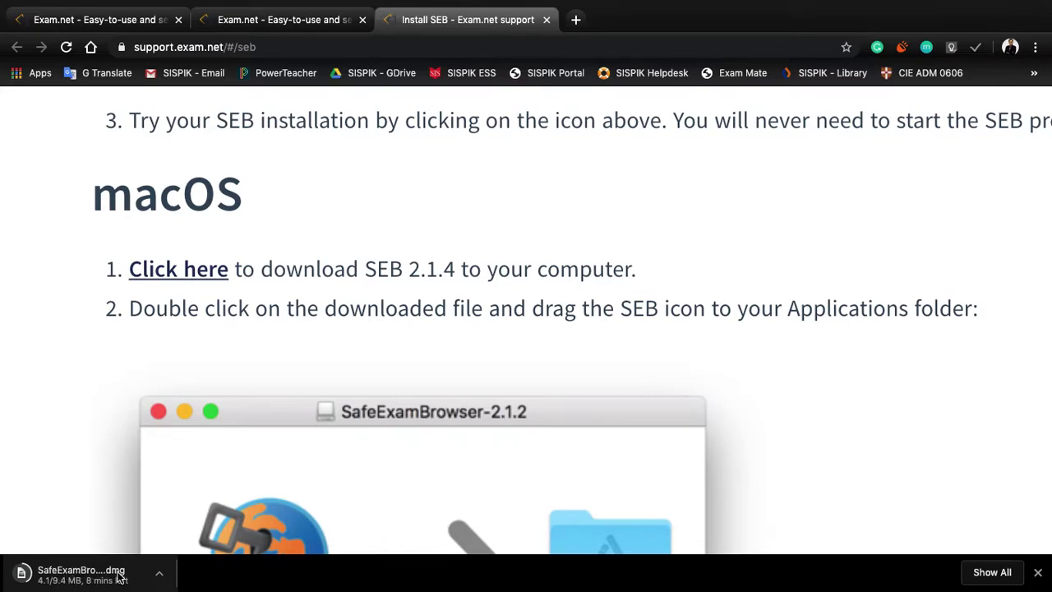
# Load Google Drive by entering 'drive' in a new Chrome tab
pyautogui.click(575, 21)
pyautogui.write('drive')
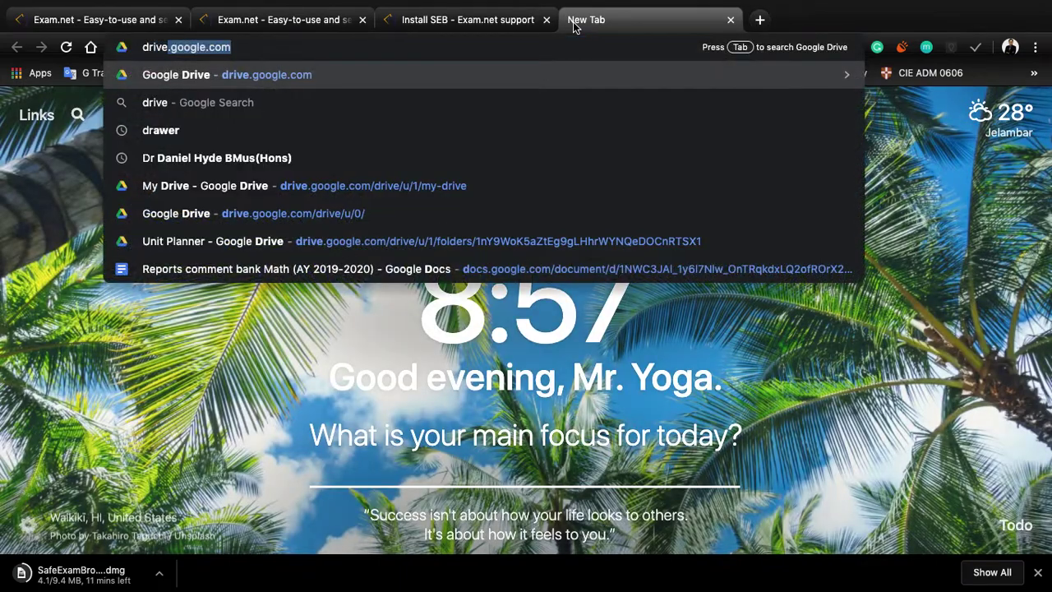
pyautogui.press('Return')
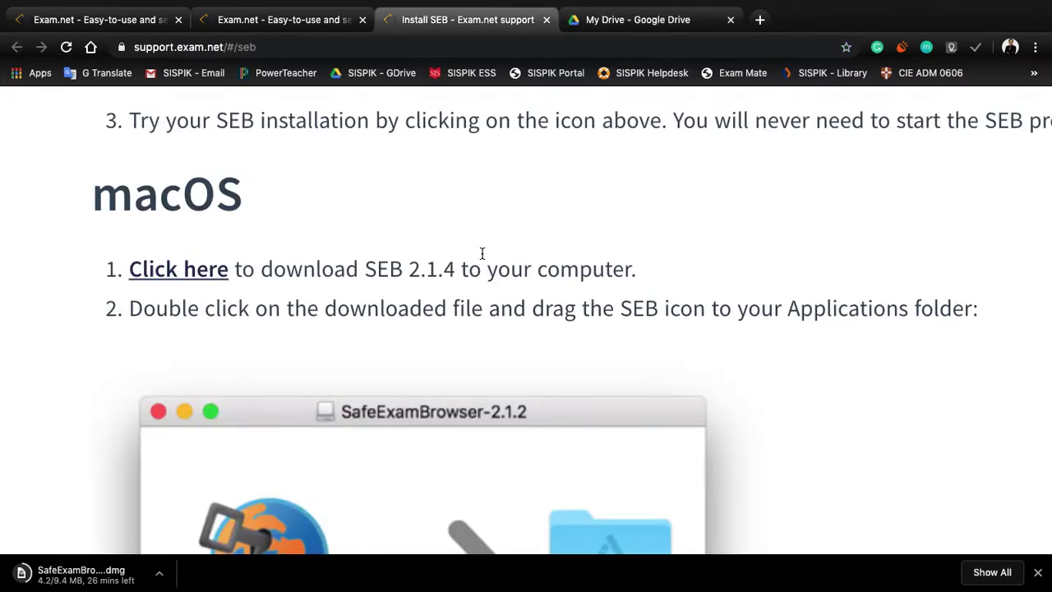
# Reveal the SEB download in Finder and search this Mac for 'safeexambrowser'
pyautogui.click(163, 575)
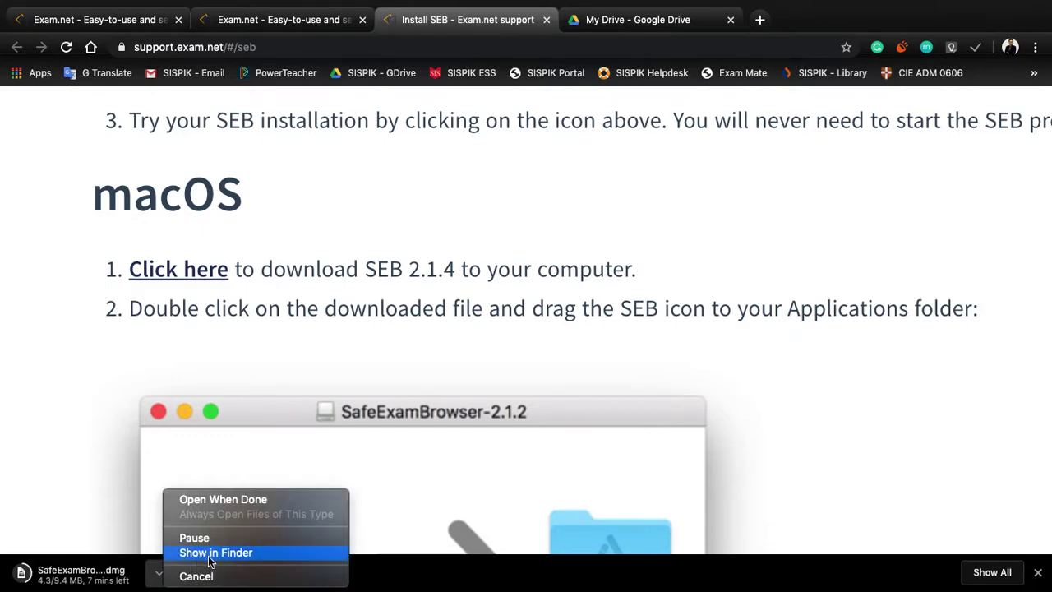
pyautogui.click(211, 554)
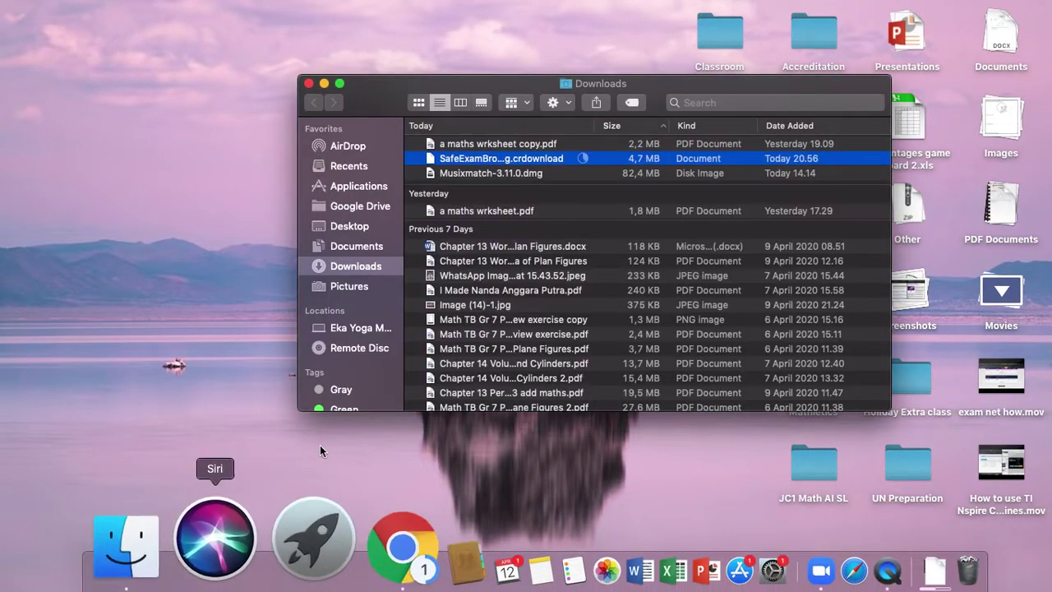
pyautogui.click(715, 102)
pyautogui.write('s')
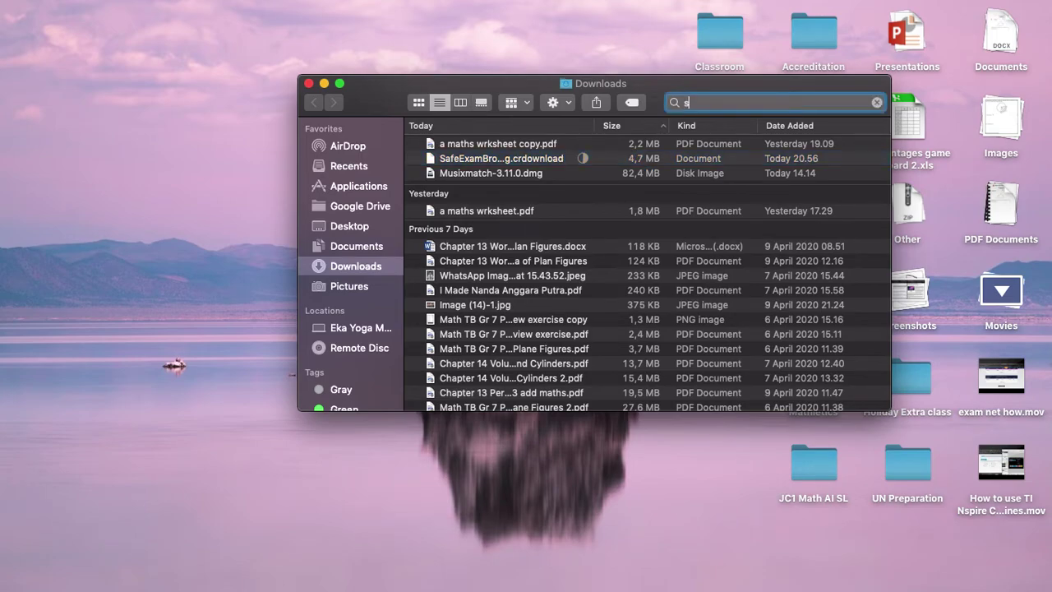
pyautogui.write('afeexambro')
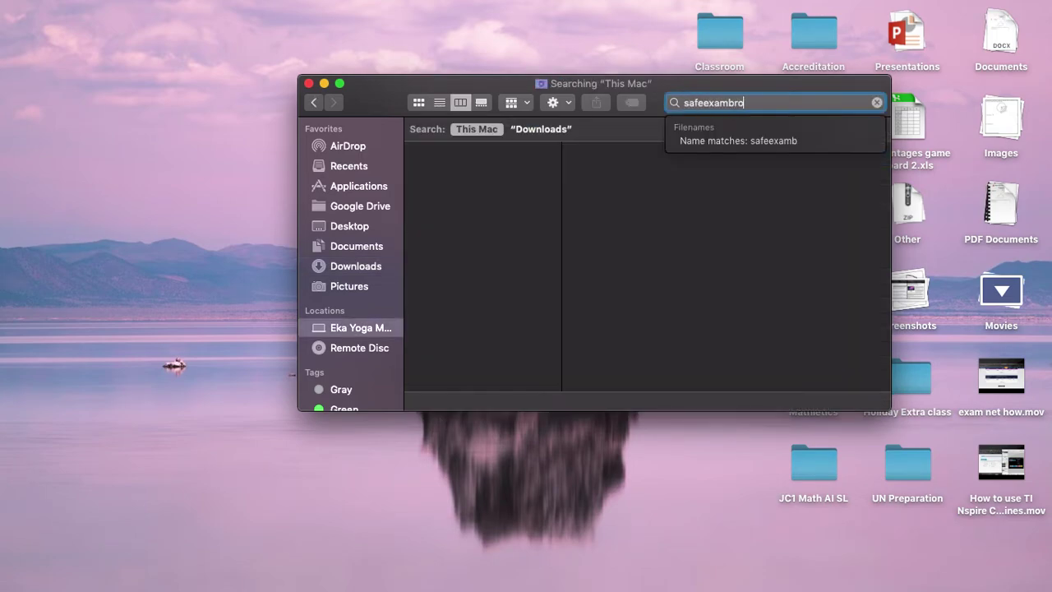
pyautogui.write('wser')
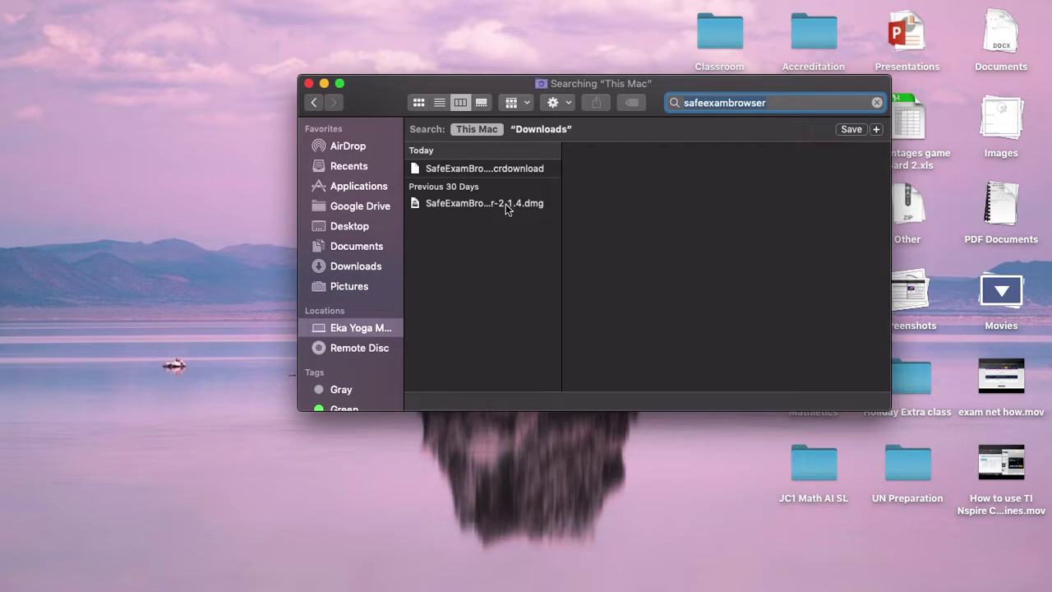
# Select SafeExamBrowser-2.1.4.dmg, preview it, and look at its context menu
pyautogui.click(505, 204)
pyautogui.press('space')
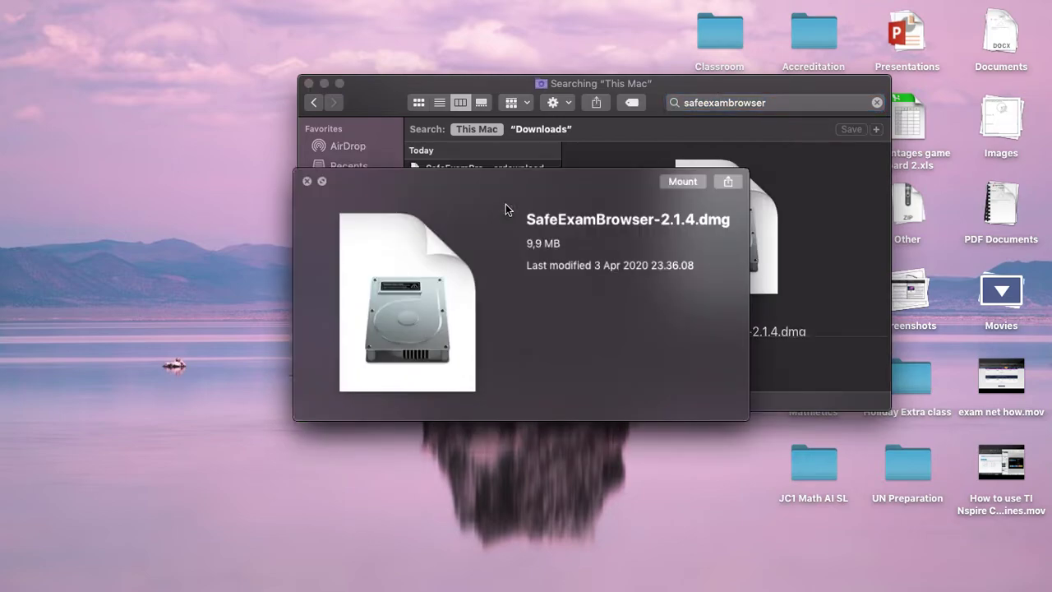
pyautogui.press('space')
pyautogui.rightClick(505, 204)
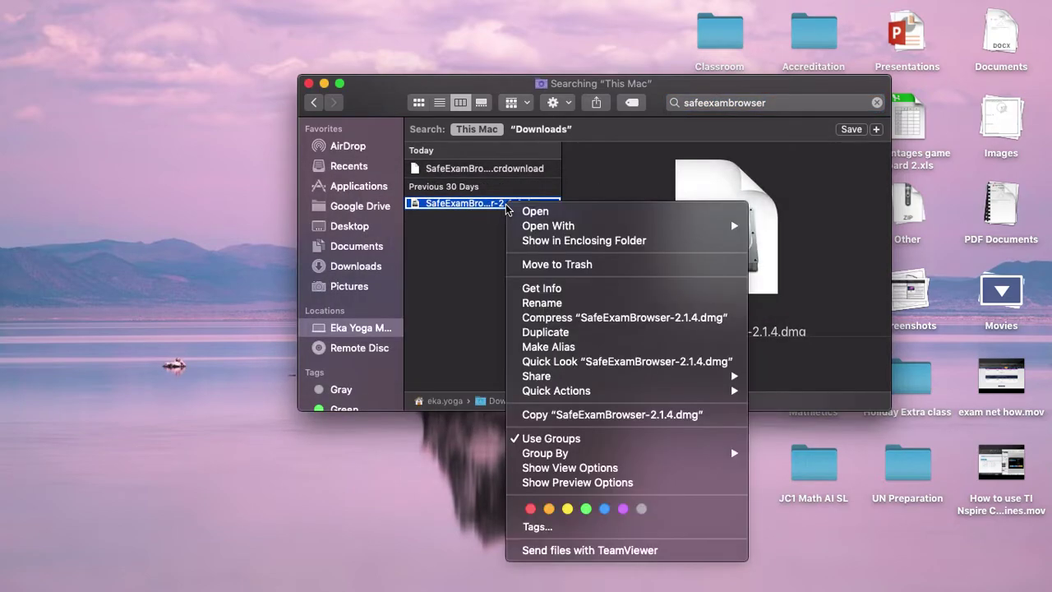
pyautogui.click(484, 212)
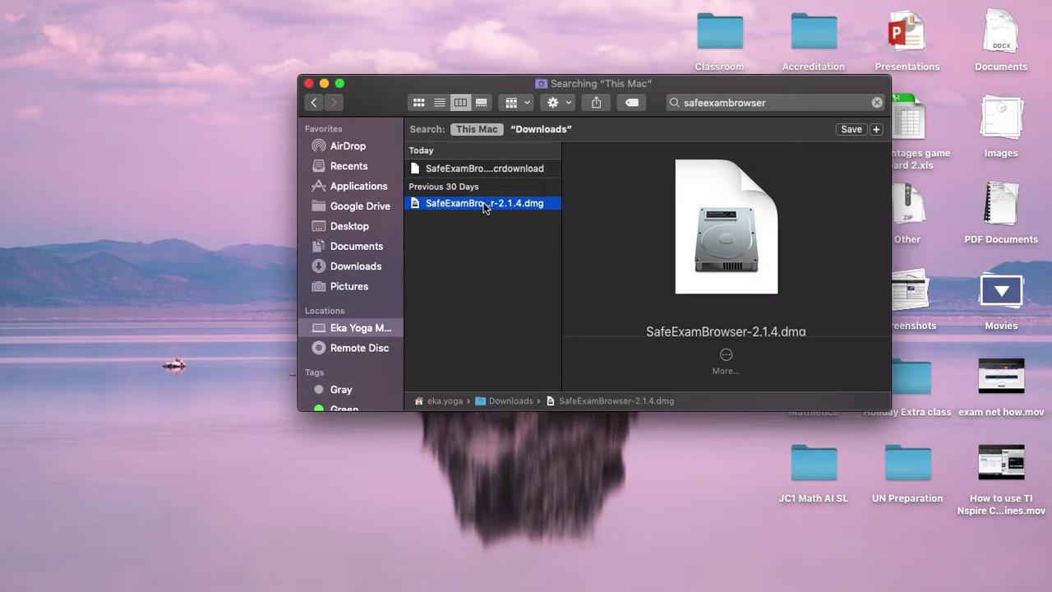
# Mount SafeExamBrowser-2.1.4.dmg and copy Safe Exam Browser into Applications, replacing the old copy
pyautogui.doubleClick(485, 204)
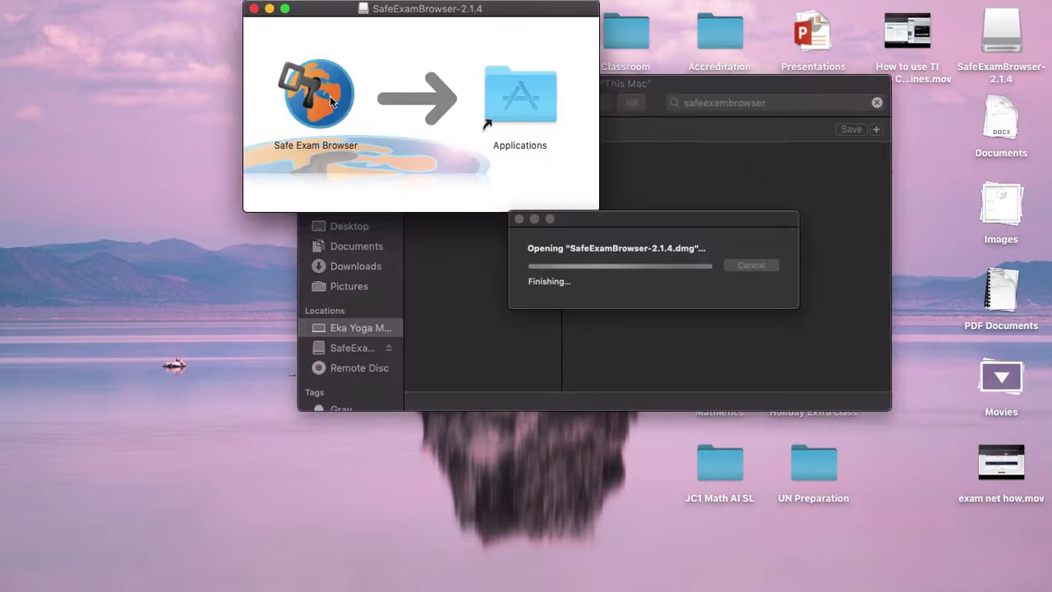
pyautogui.moveTo(421, 15); pyautogui.dragTo(325, 199)
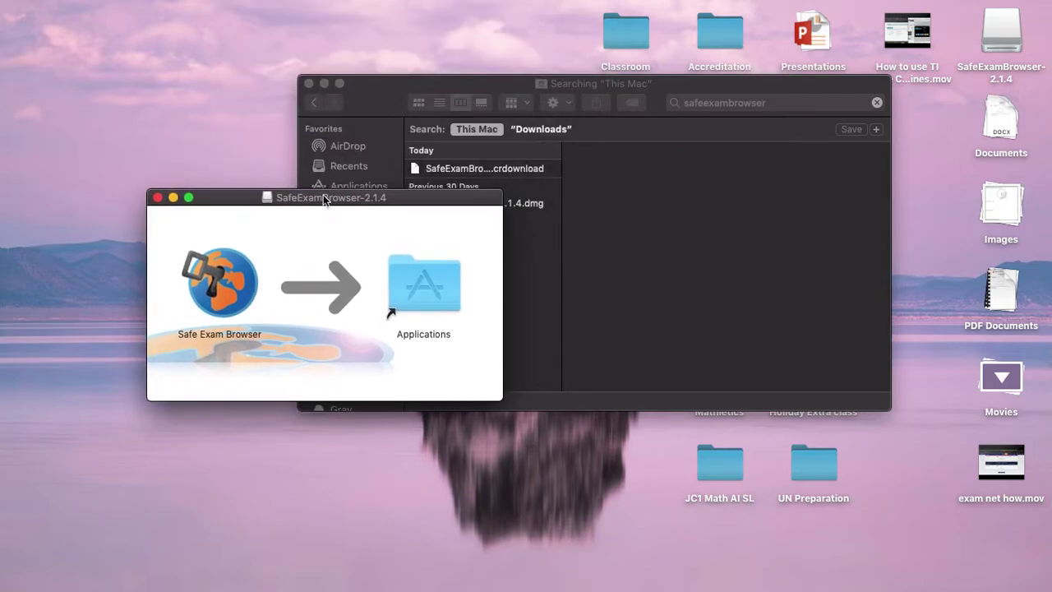
pyautogui.click(313, 84)
pyautogui.moveTo(204, 277); pyautogui.dragTo(457, 276)
pyautogui.click(224, 277)
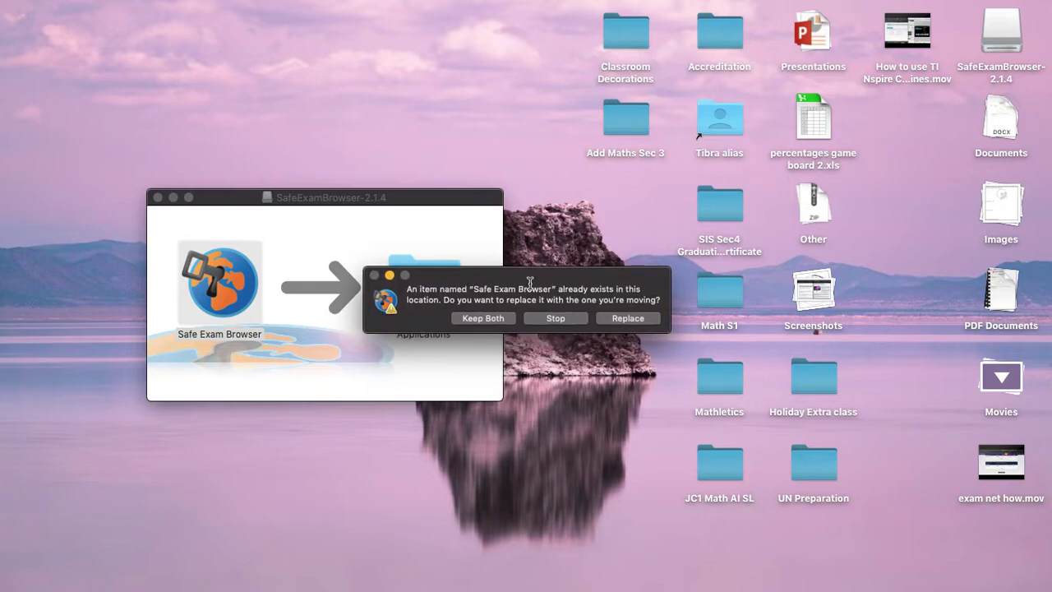
pyautogui.click(624, 318)
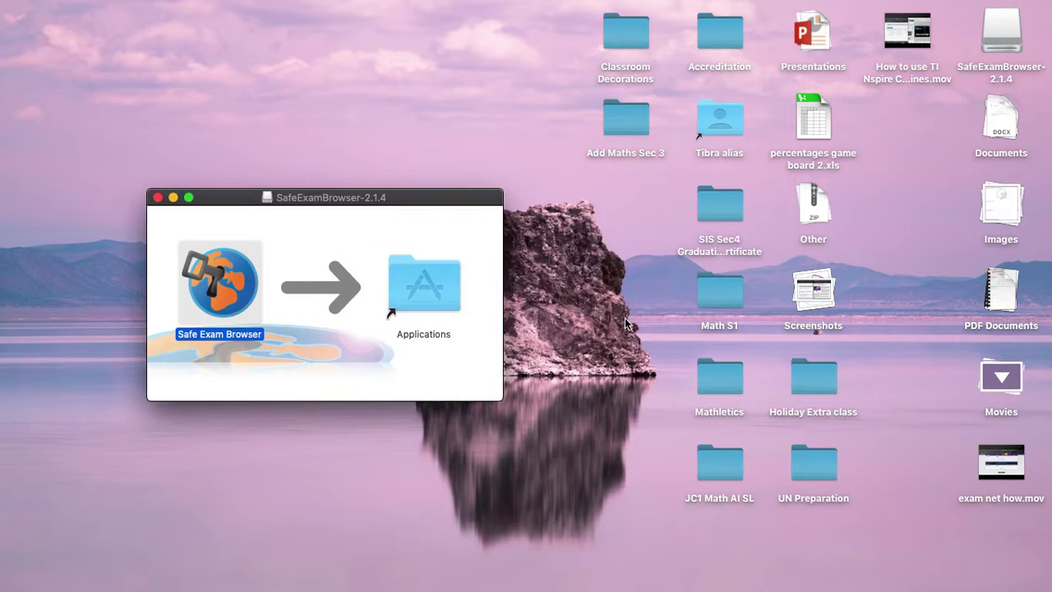
pyautogui.click(159, 198)
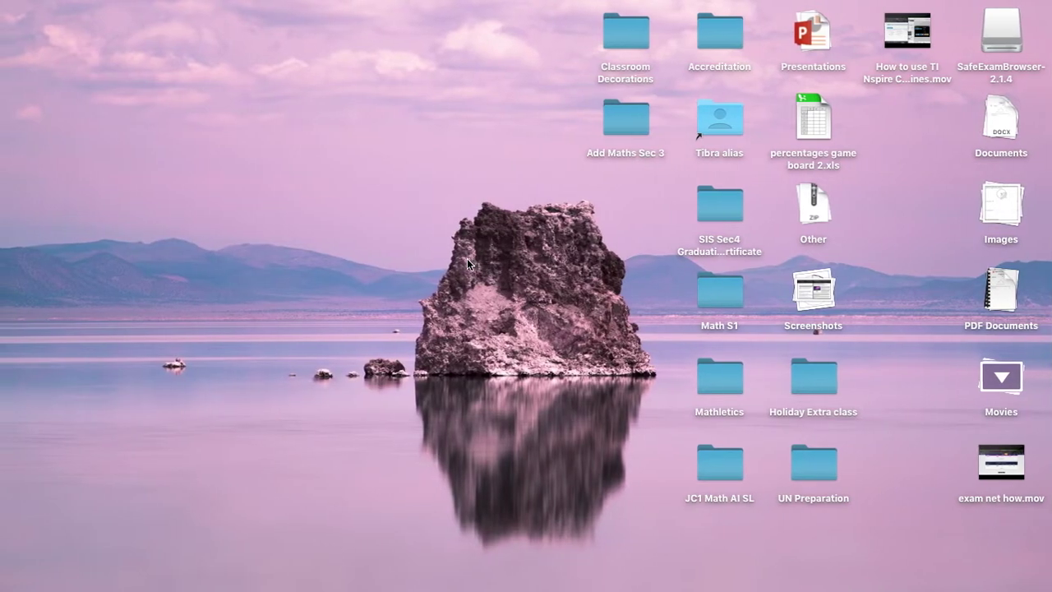
# Launch Safe Exam Browser from Launchpad's second page and via Spotlight search 'safe'
pyautogui.press('F4')
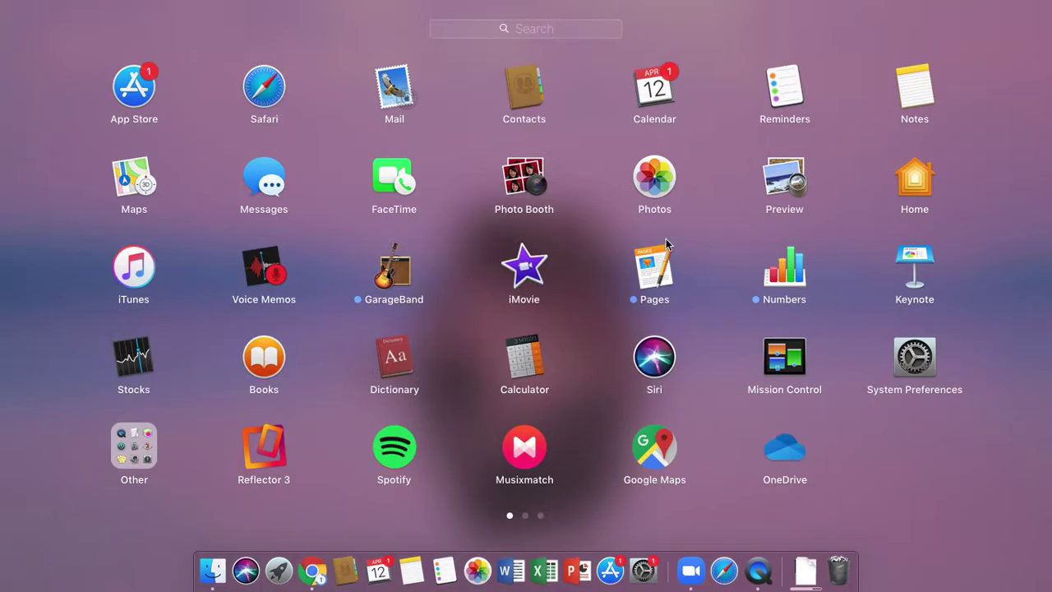
pyautogui.press('F4')
pyautogui.press('F4')
pyautogui.hscroll(3, 551, 275)
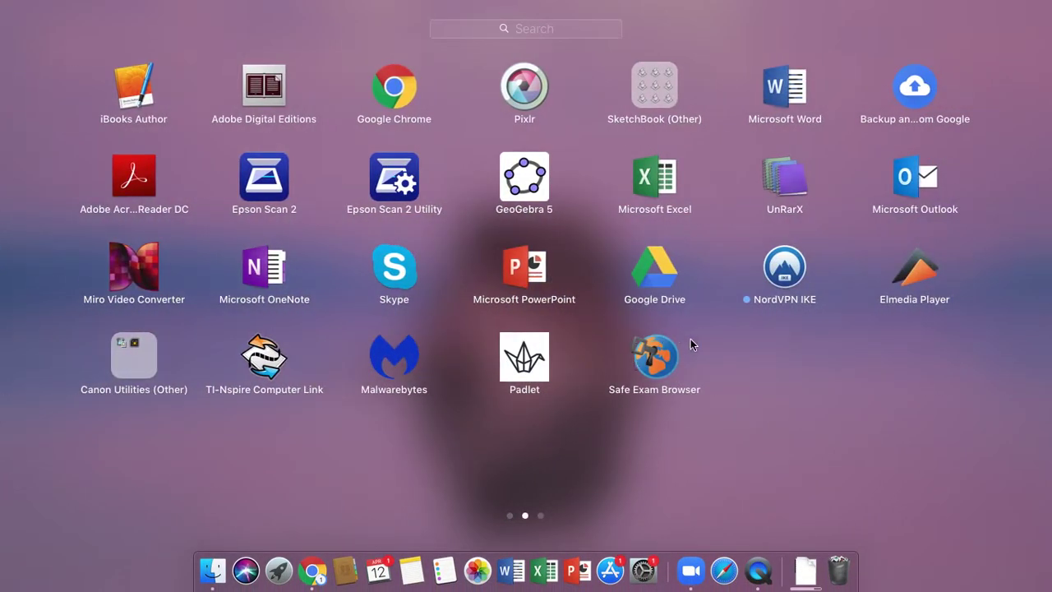
pyautogui.click(669, 360)
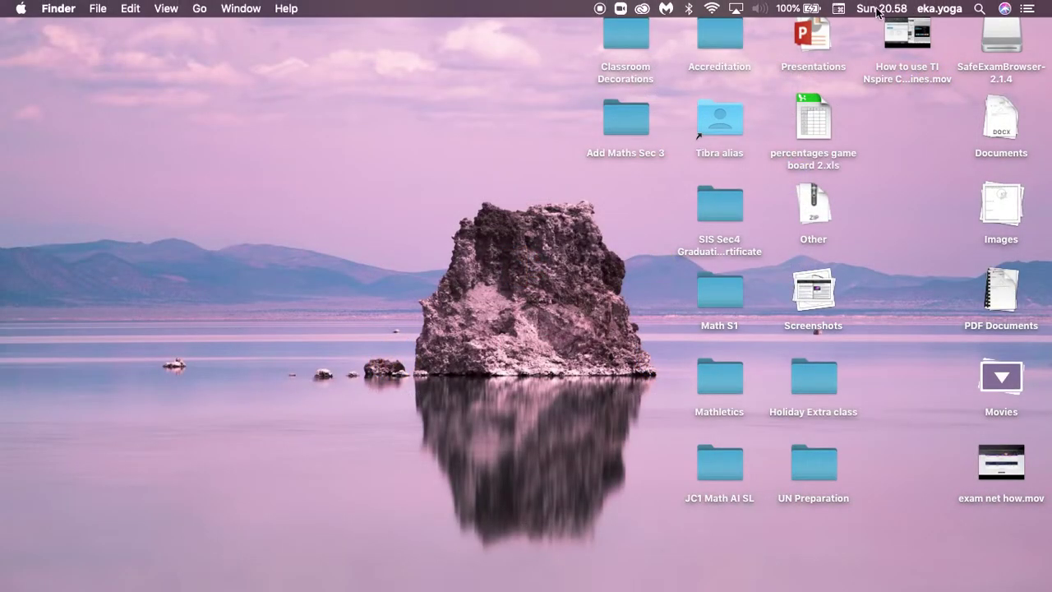
pyautogui.click(979, 8)
pyautogui.write('safe')
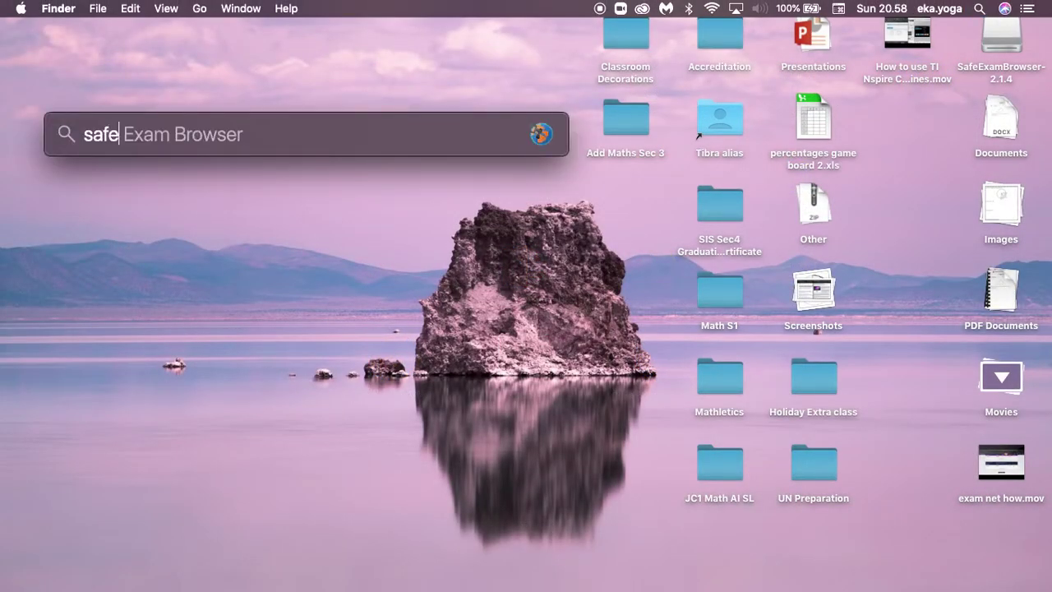
pyautogui.press('Return')
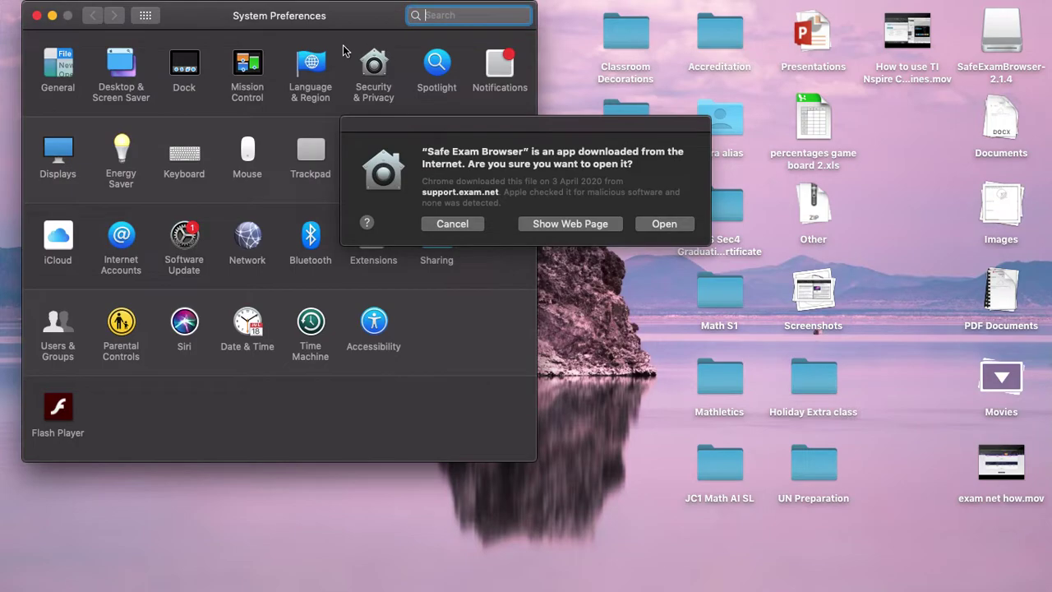
# Search System Preferences for screen sharing and open the Sharing pane
pyautogui.moveTo(332, 26); pyautogui.dragTo(384, 96)
pyautogui.moveTo(483, 124); pyautogui.dragTo(714, 105)
pyautogui.click(457, 85)
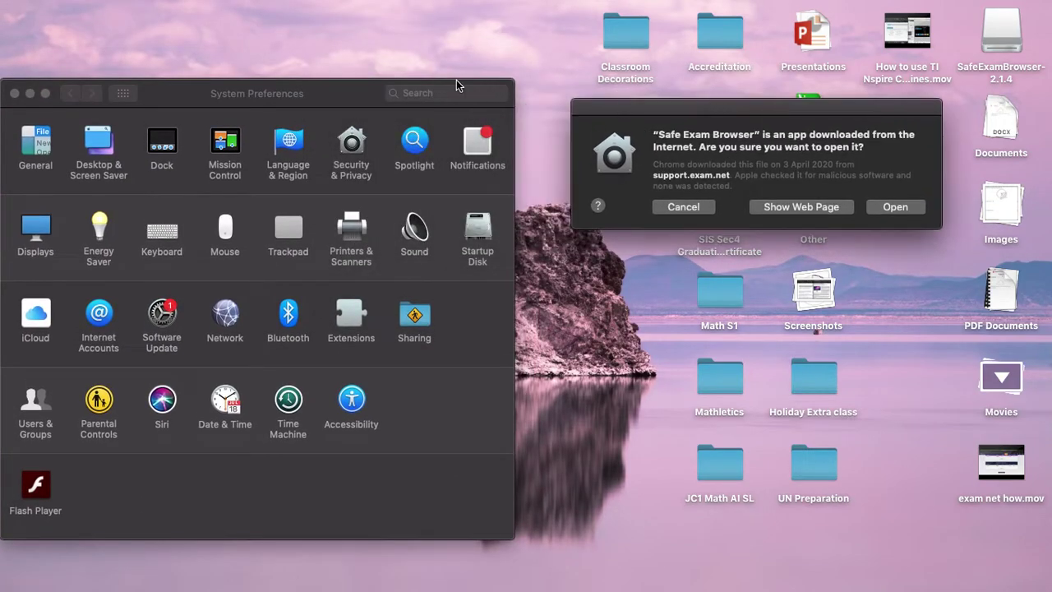
pyautogui.write('scre')
pyautogui.write('en shot')
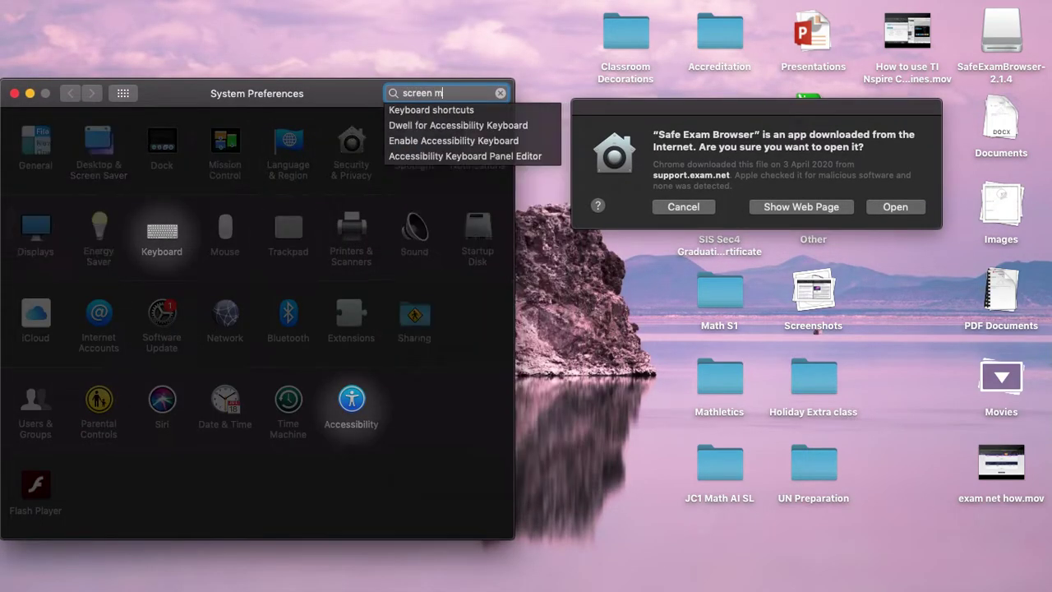
pyautogui.press('BackSpace')
pyautogui.press('BackSpace')
pyautogui.press('BackSpace')
pyautogui.press('BackSpace')
pyautogui.write('sharing')
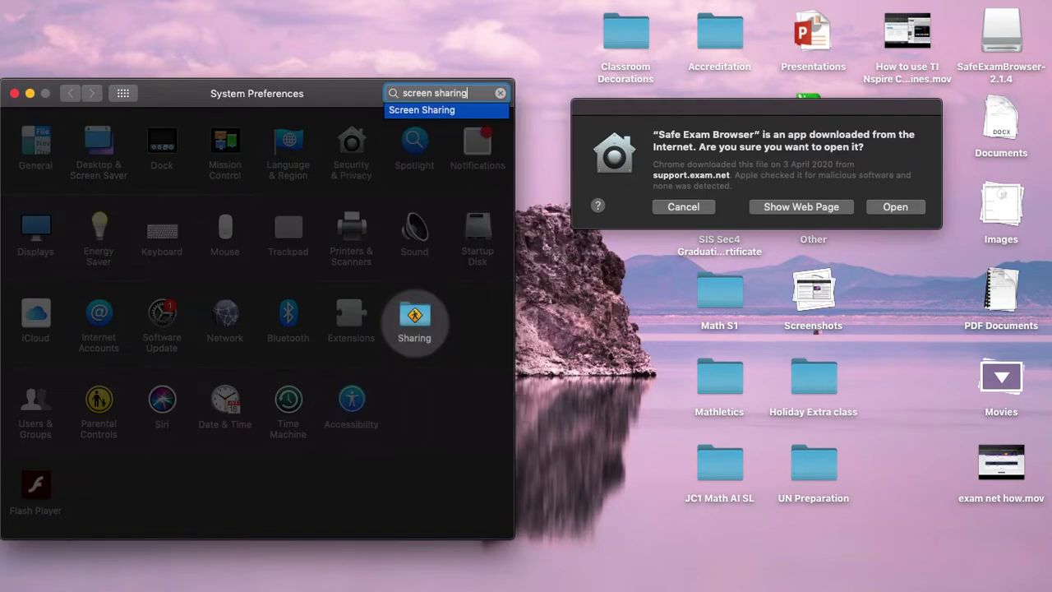
pyautogui.press('Return')
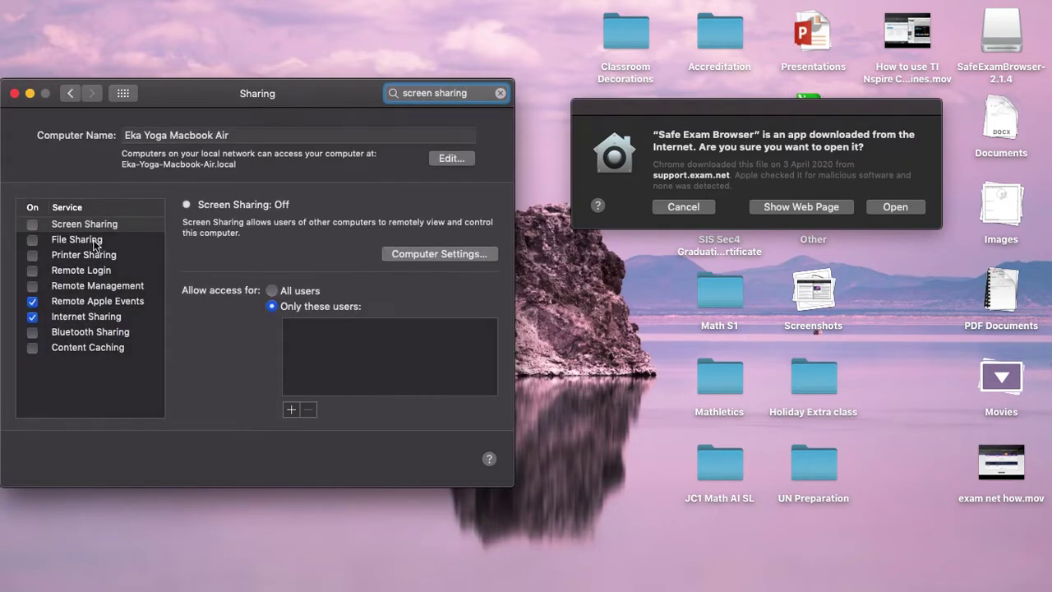
# Turn on Remote Management so it takes over Screen Sharing
pyautogui.click(32, 225)
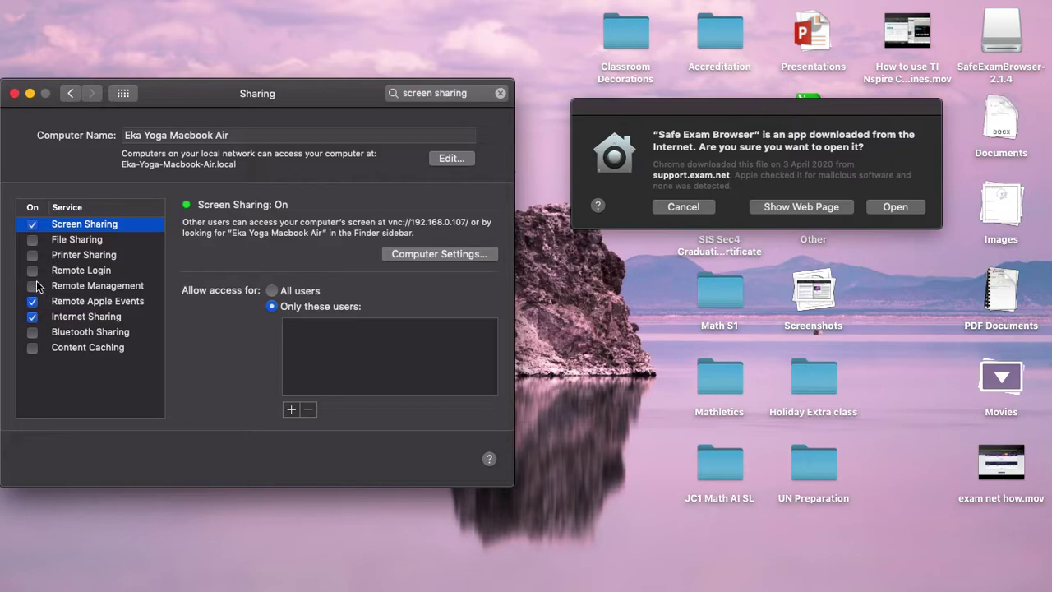
pyautogui.click(33, 285)
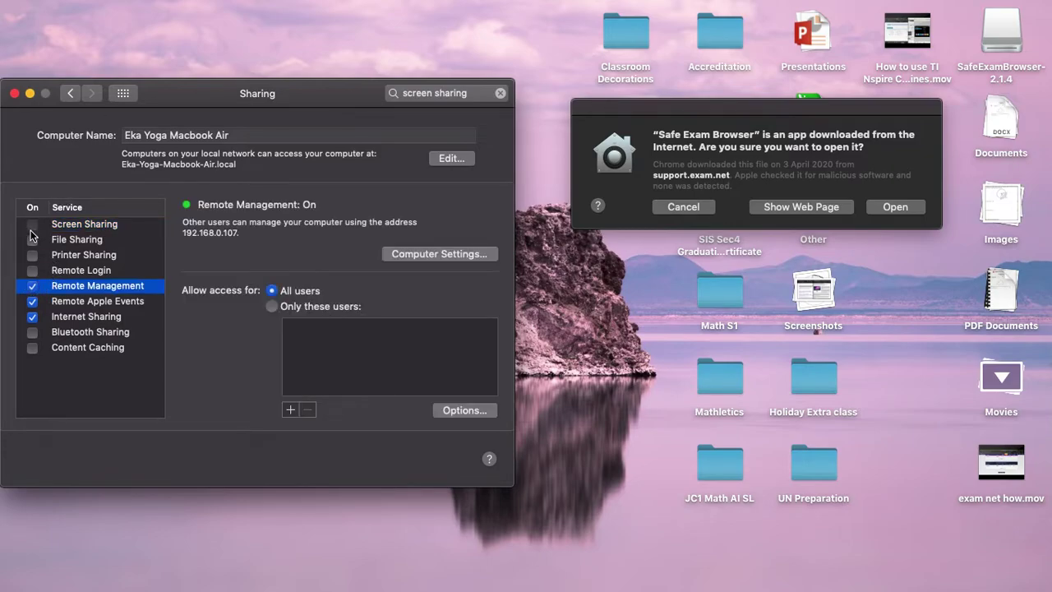
pyautogui.click(35, 224)
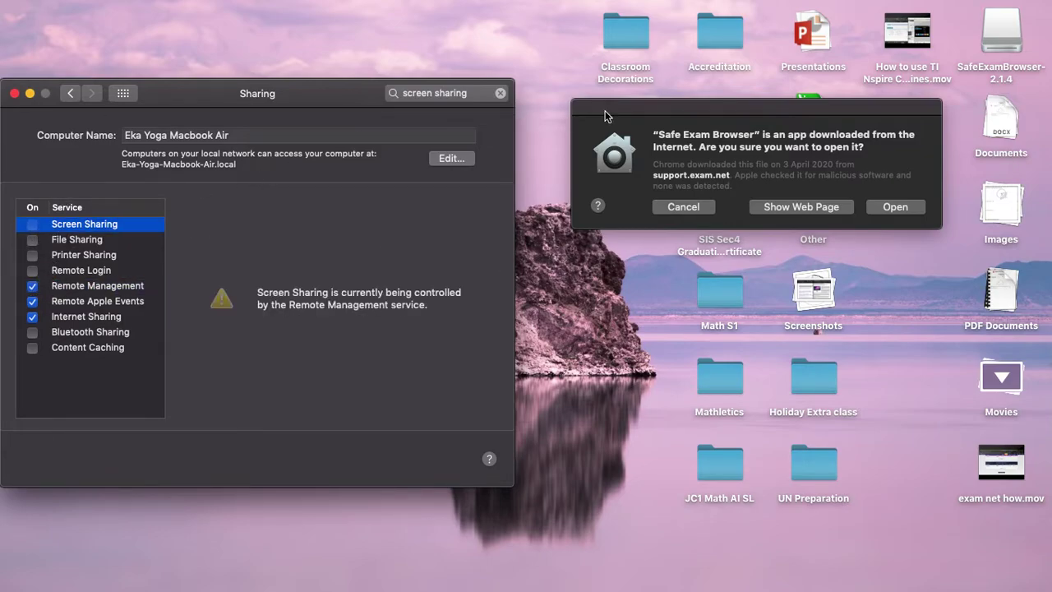
# Cancel the Safe Exam Browser open warning and relaunch it from Launchpad
pyautogui.click(726, 119)
pyautogui.click(683, 206)
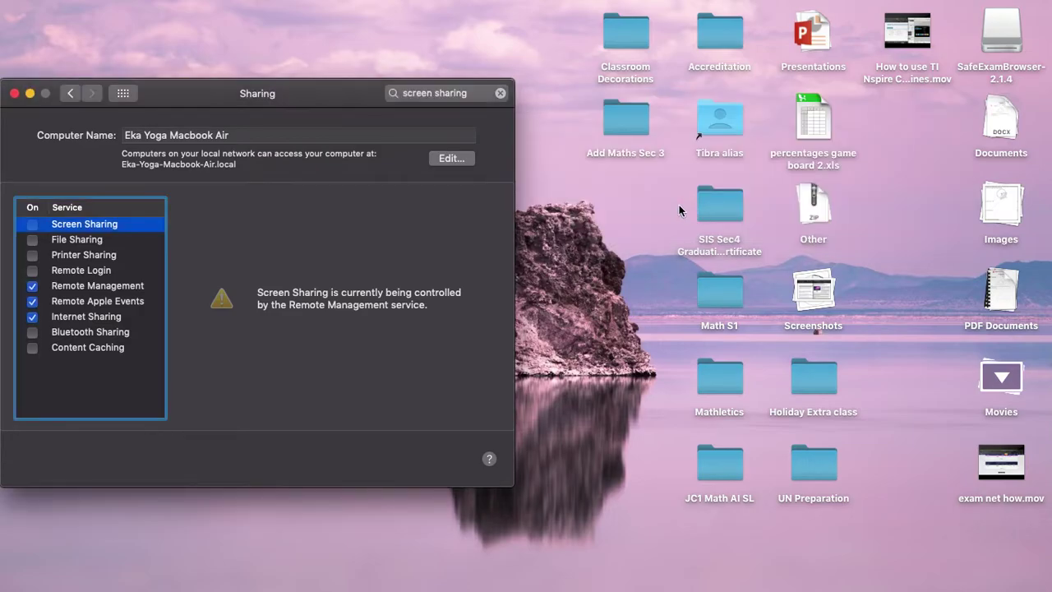
pyautogui.press('F4')
pyautogui.click(647, 355)
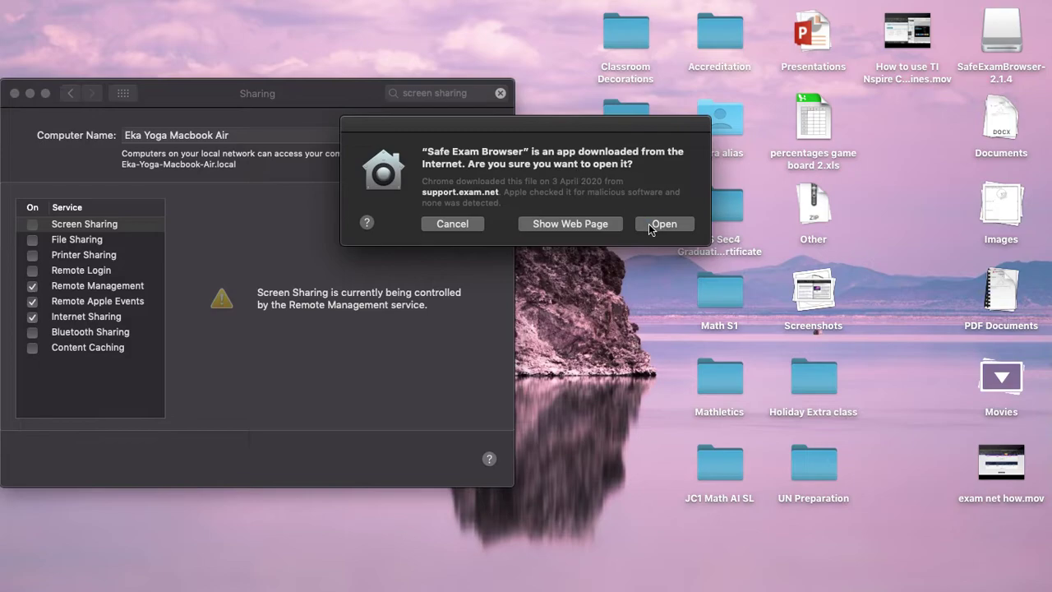
# Confirm opening Safe Exam Browser and read its Screen Sharing Detected warning
pyautogui.click(662, 223)
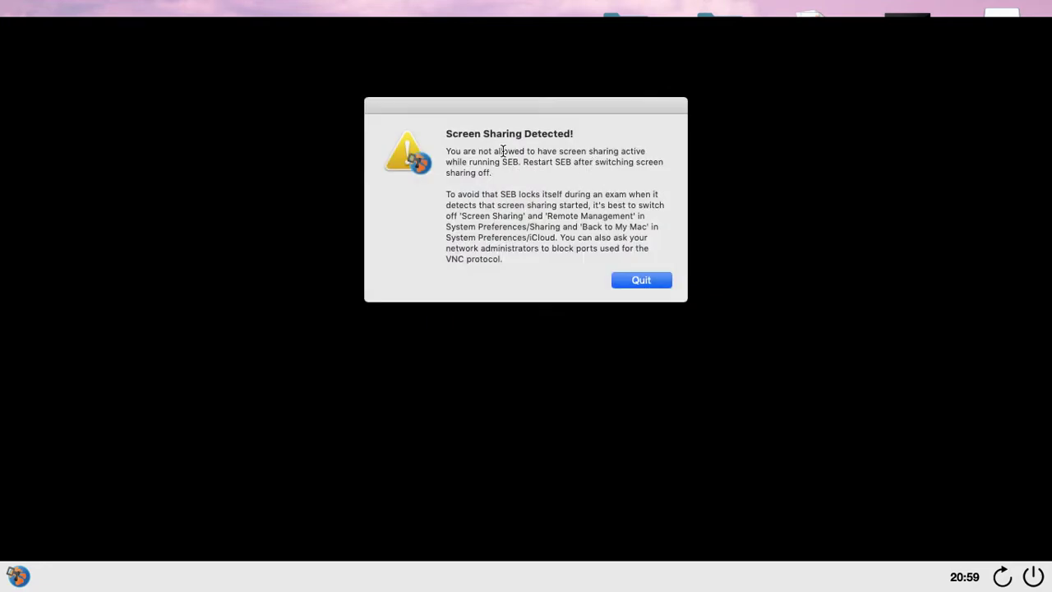
pyautogui.moveTo(462, 152); pyautogui.dragTo(500, 176)
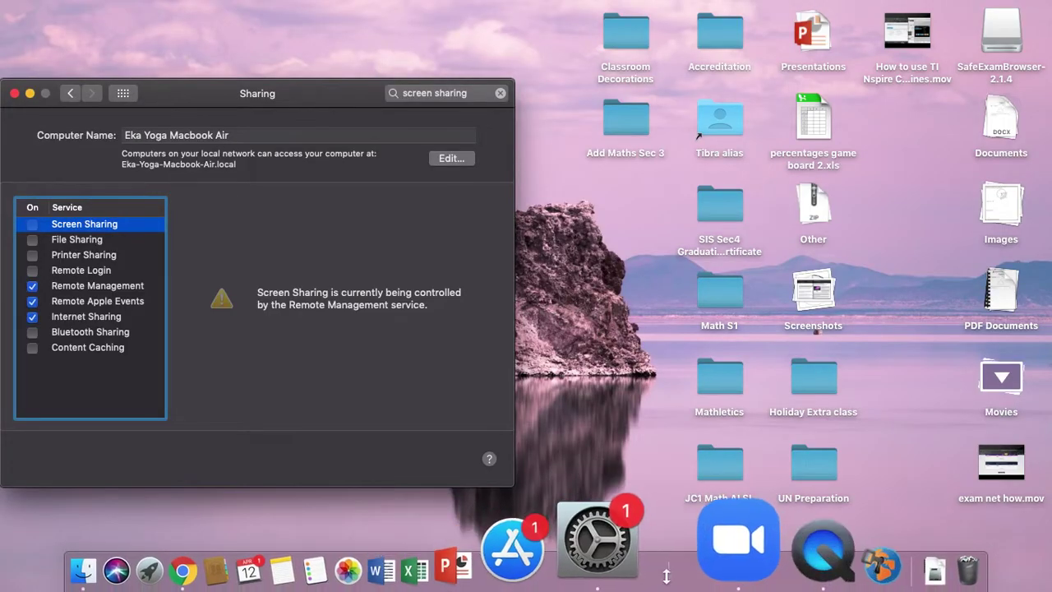
# Reopen the Sharing pane by searching System Preferences for 'screen sharing'
pyautogui.click(16, 94)
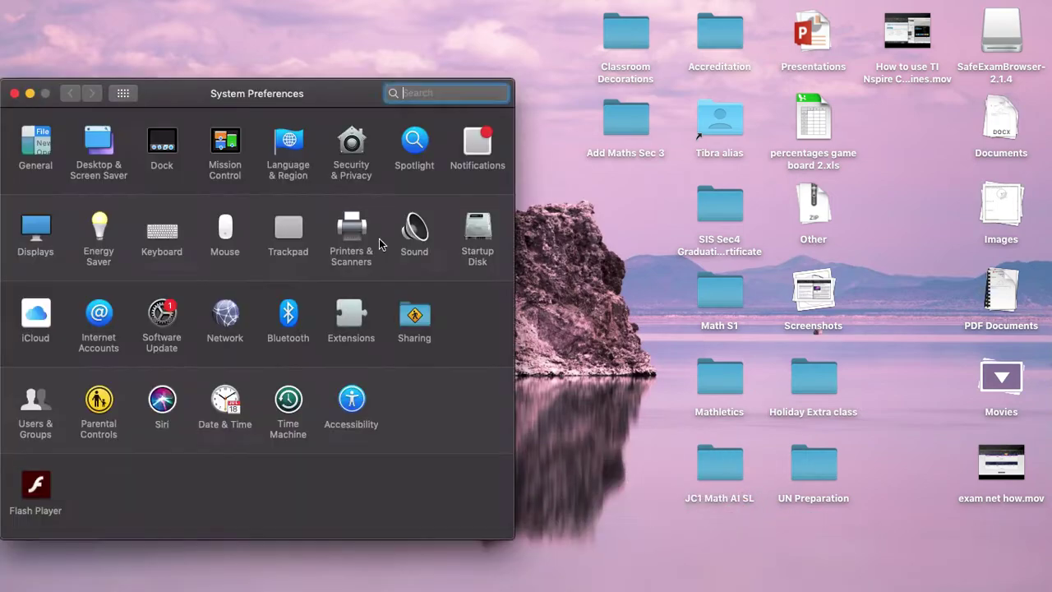
pyautogui.write('screen sharing')
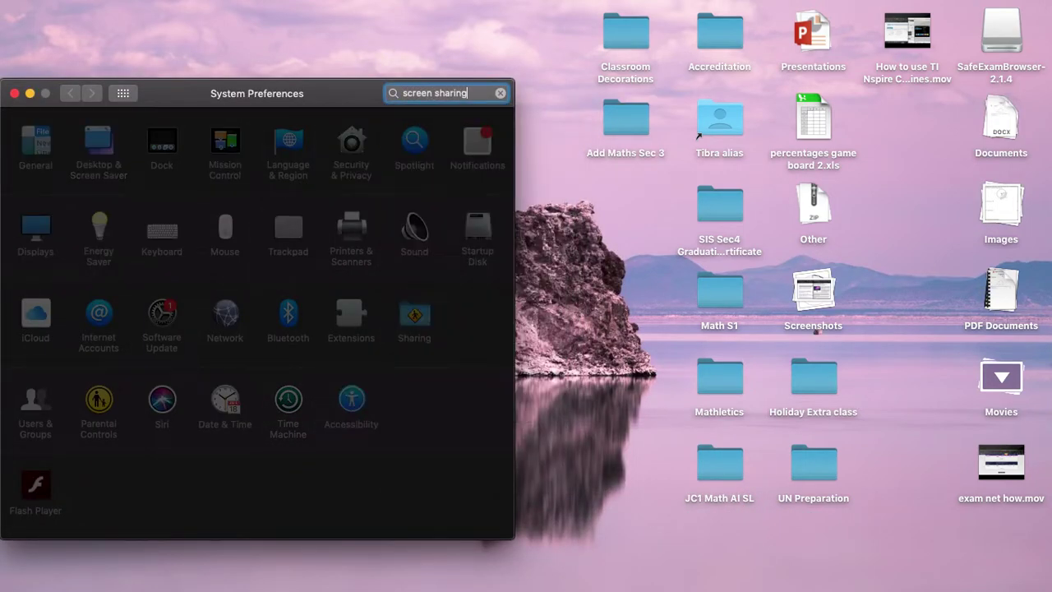
pyautogui.press('Return')
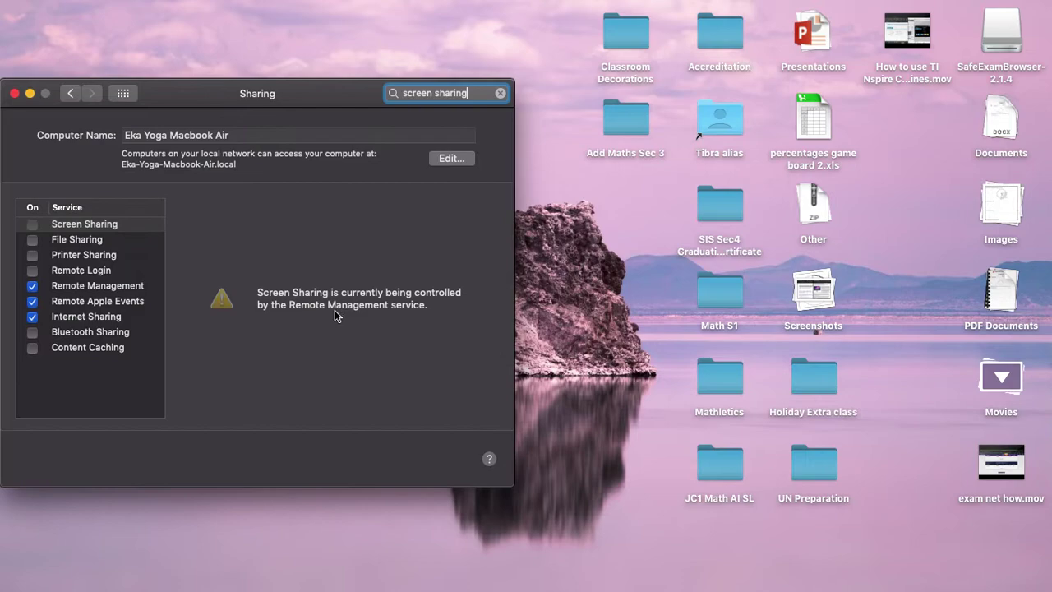
# Uncheck Remote Management, verify Screen Sharing is off, and close System Preferences
pyautogui.click(32, 224)
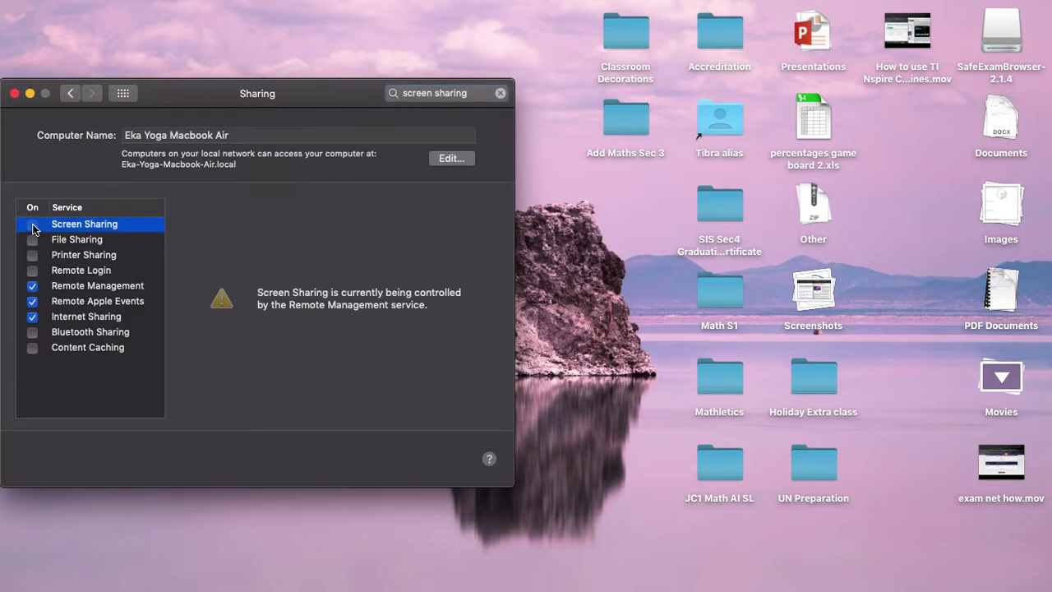
pyautogui.click(39, 269)
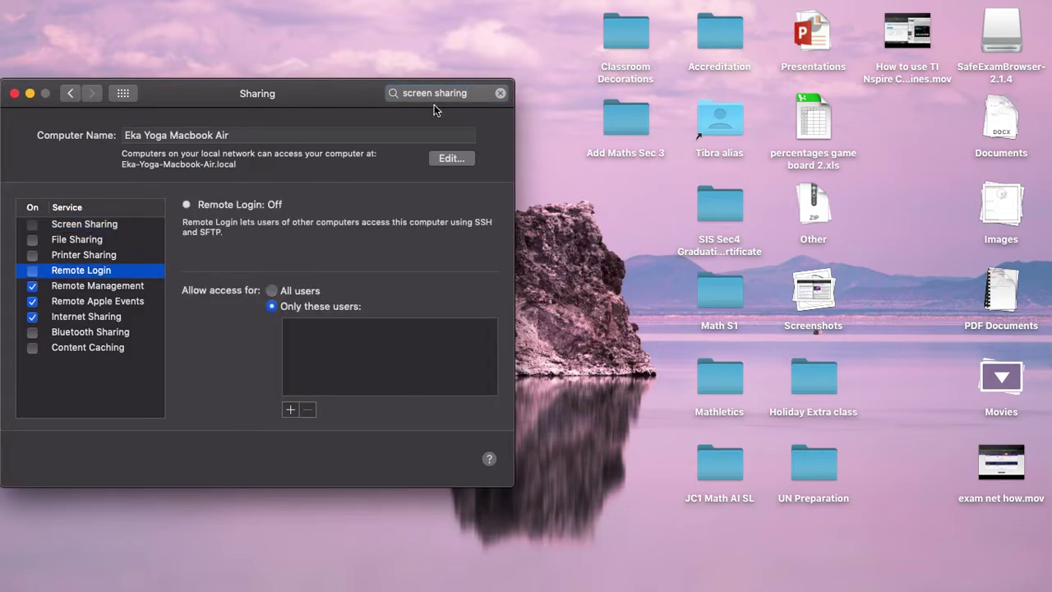
pyautogui.click(57, 286)
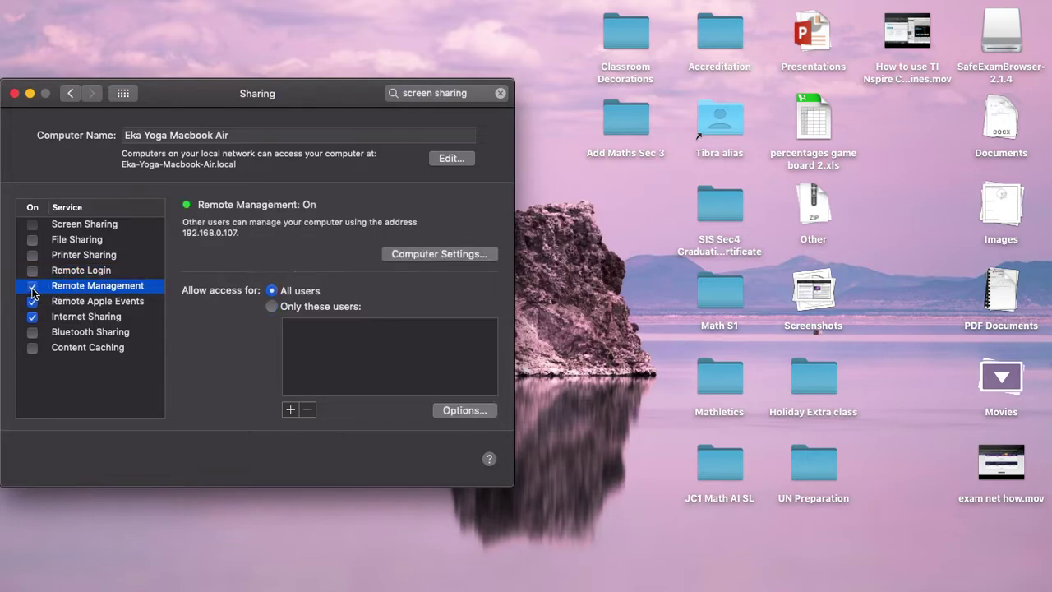
pyautogui.click(32, 286)
pyautogui.click(37, 226)
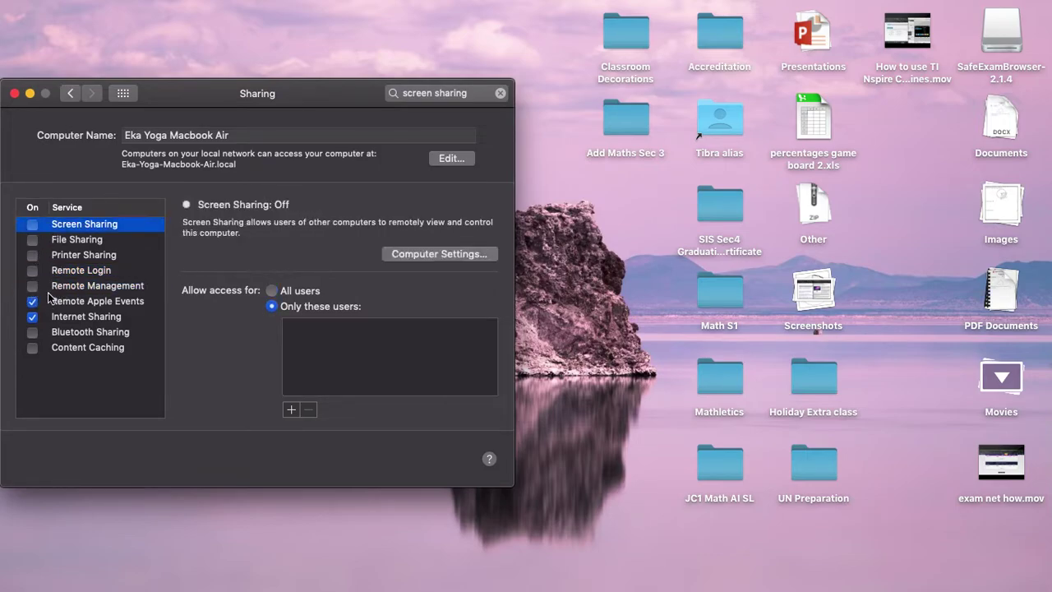
pyautogui.click(59, 284)
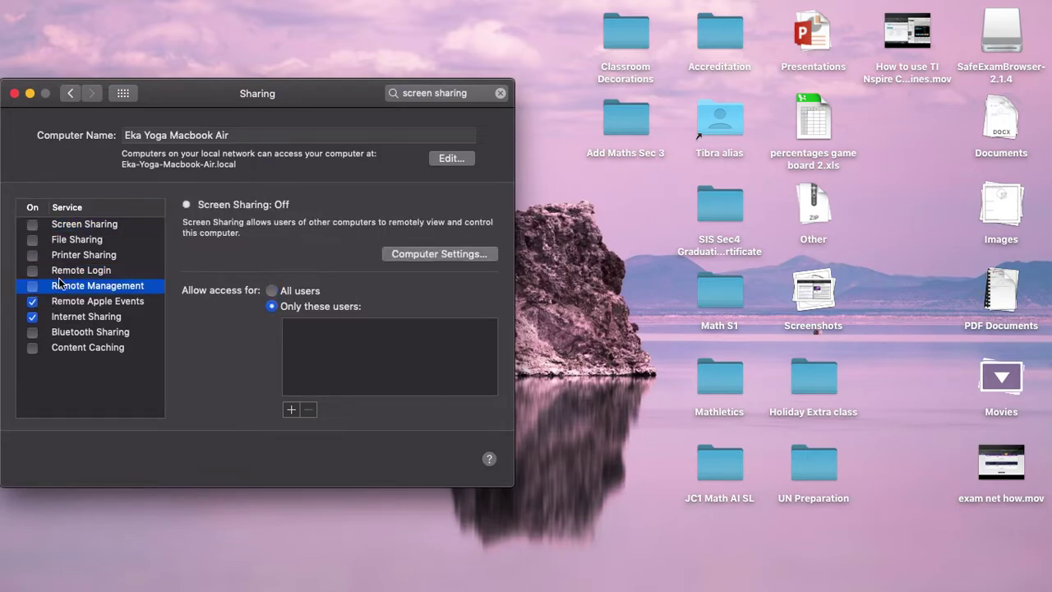
pyautogui.click(14, 93)
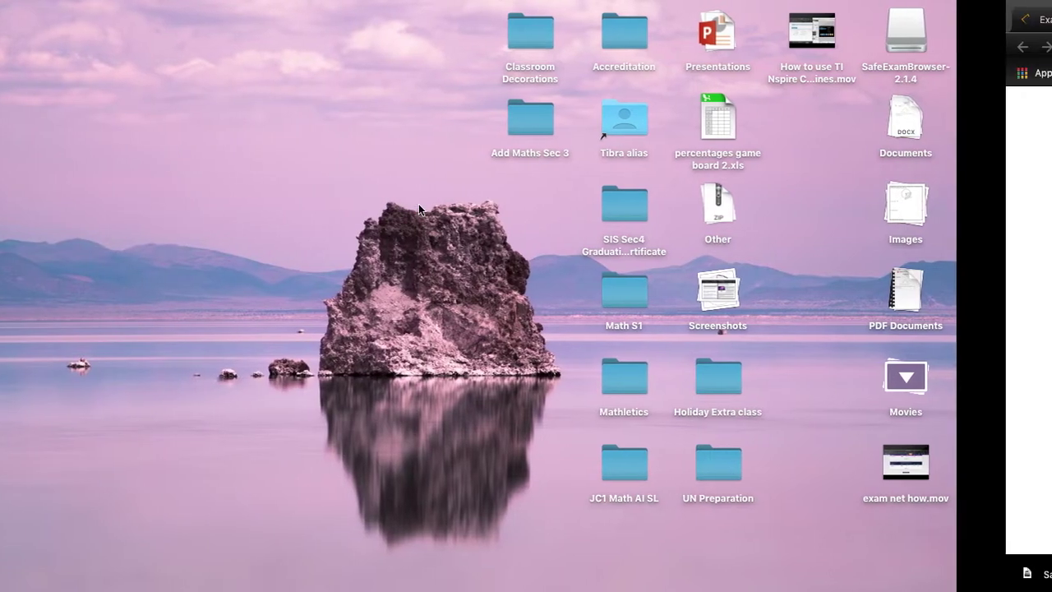
# Launch Safe Exam Browser 2.1.4 by searching 'safe' in Launchpad, reaching its not-configured start page
pyautogui.hotkey('ctrl', 'Down')
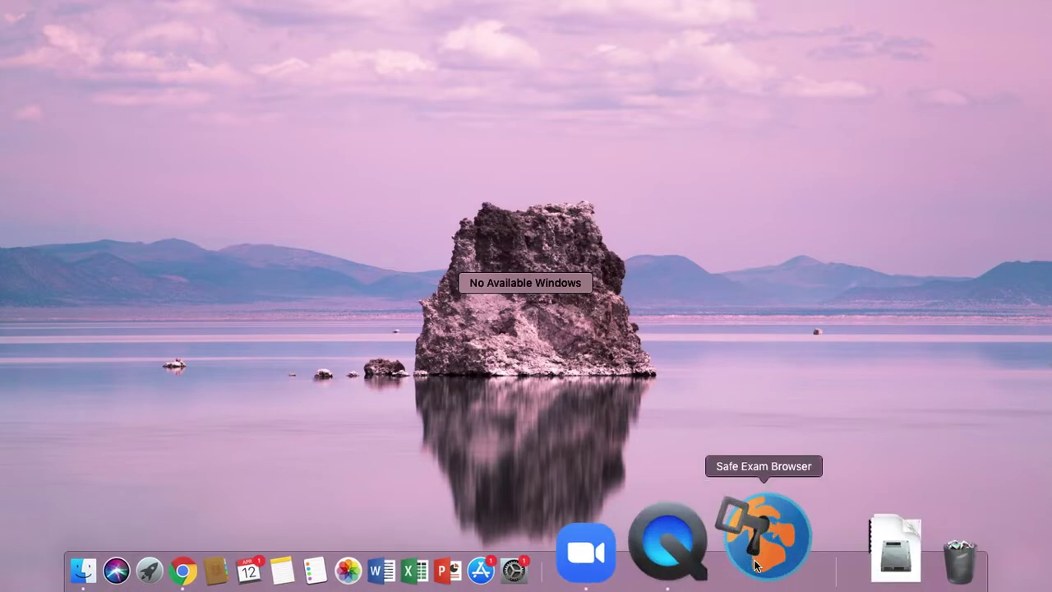
pyautogui.click(627, 294)
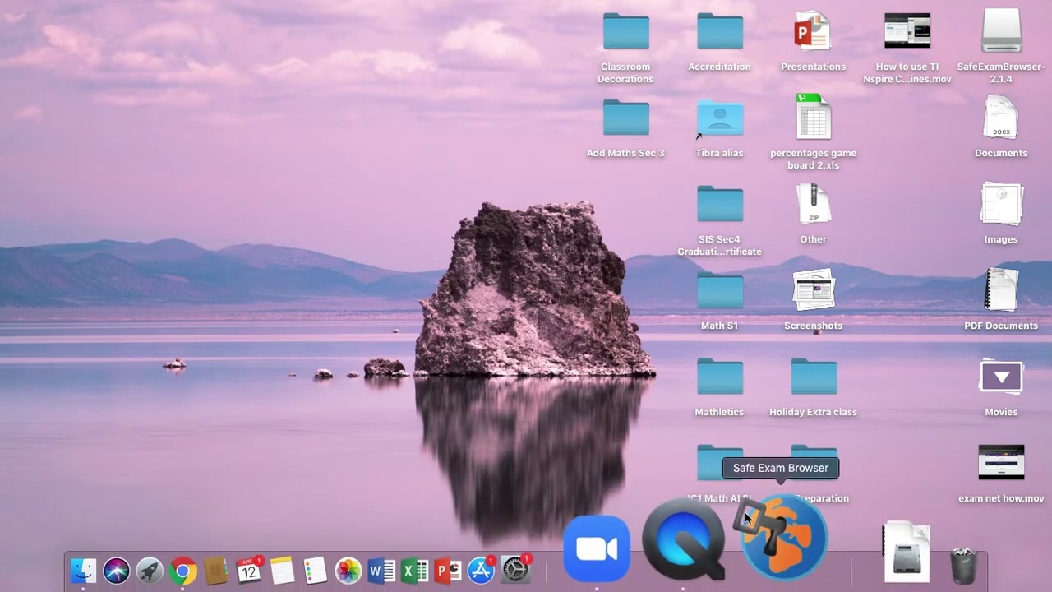
pyautogui.press('F4')
pyautogui.write('safe')
pyautogui.press('Return')
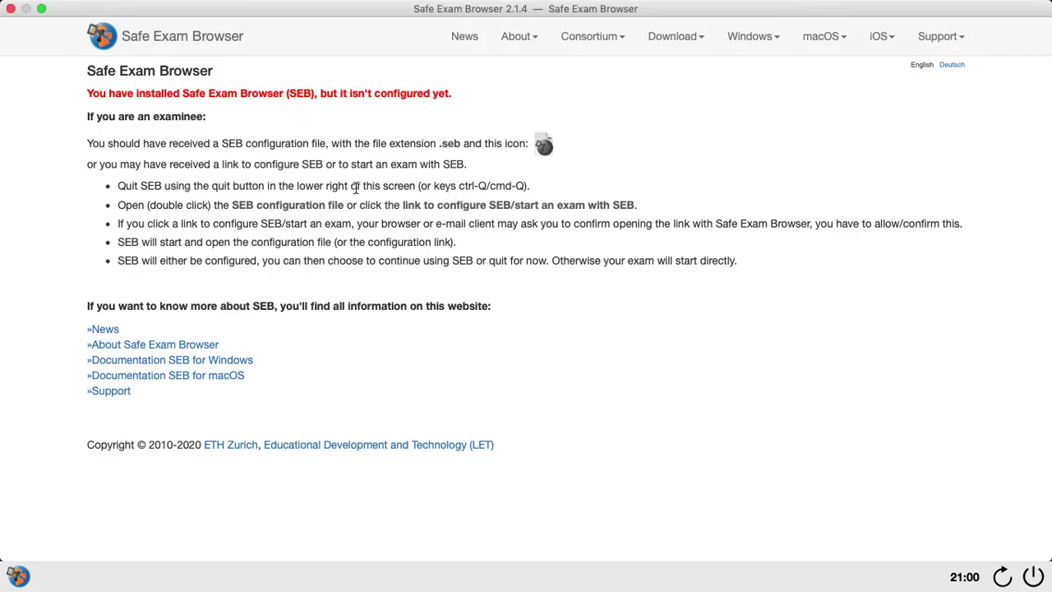
# Quit Safe Exam Browser, confirming the quit, and dismiss the Flash Player crash report
pyautogui.click(11, 8)
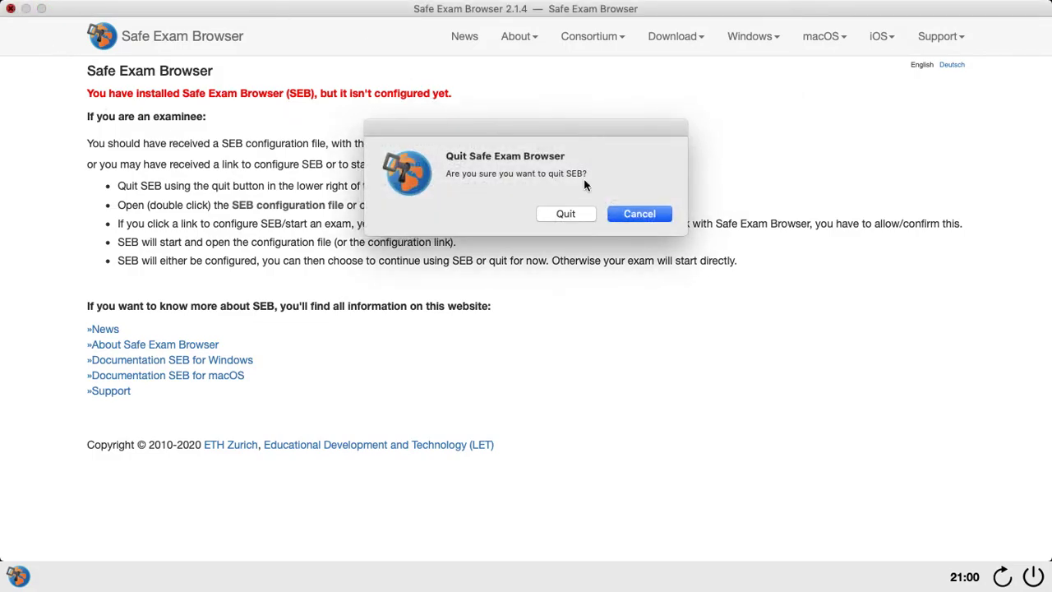
pyautogui.click(579, 215)
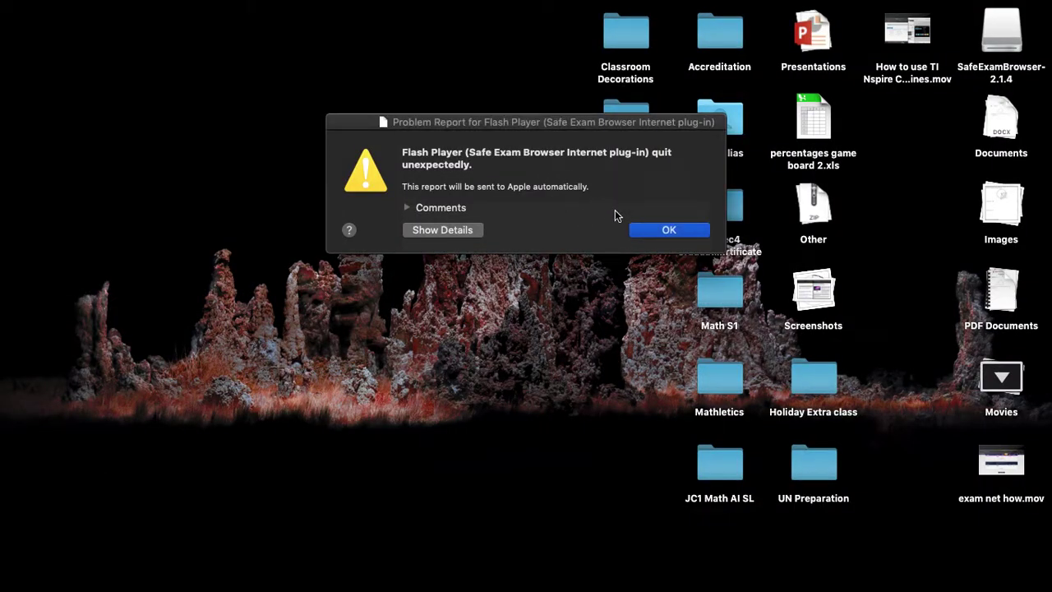
pyautogui.click(666, 231)
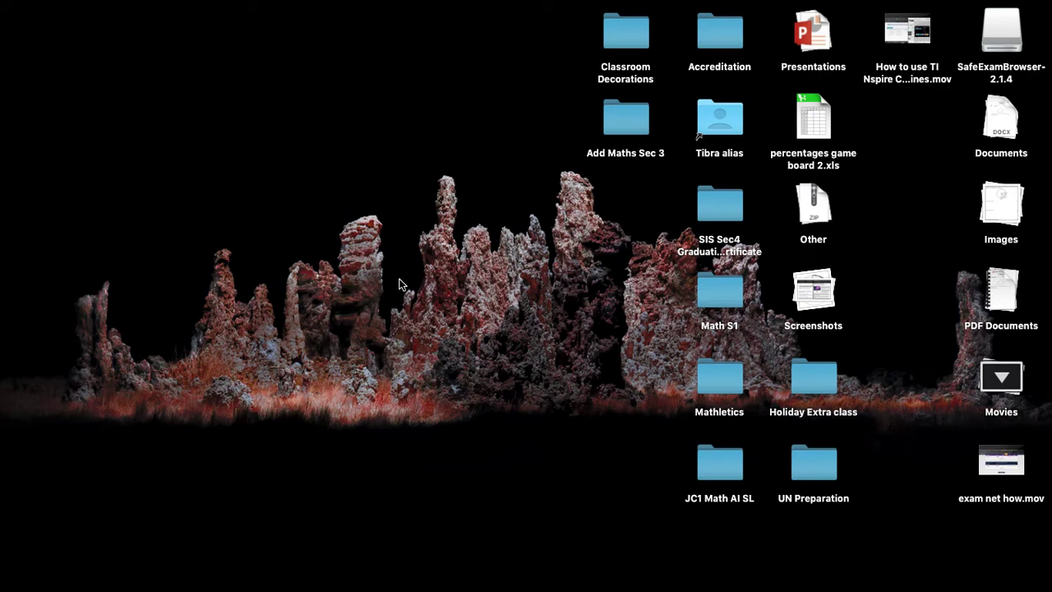
pyautogui.moveTo(447, 584)
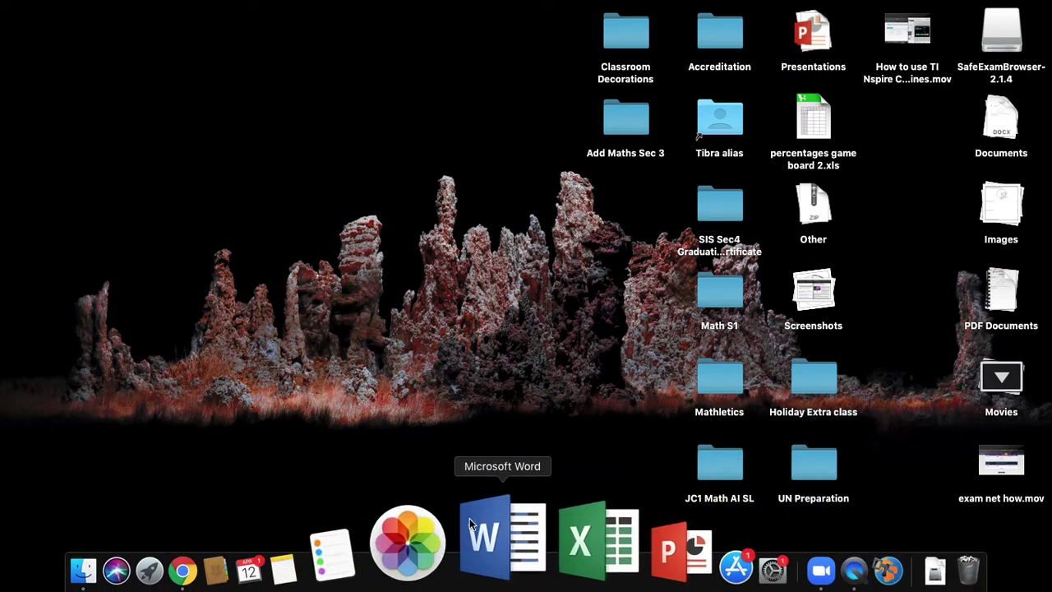
# Bring Google Chrome forward and close its Exam.net install page window
pyautogui.click(314, 539)
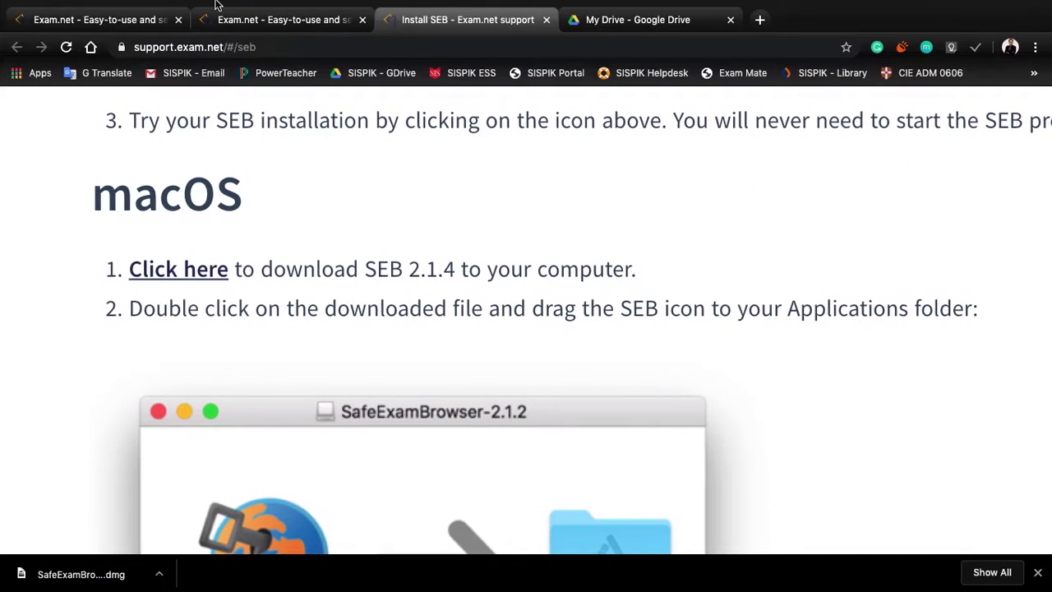
pyautogui.moveTo(45, 16)
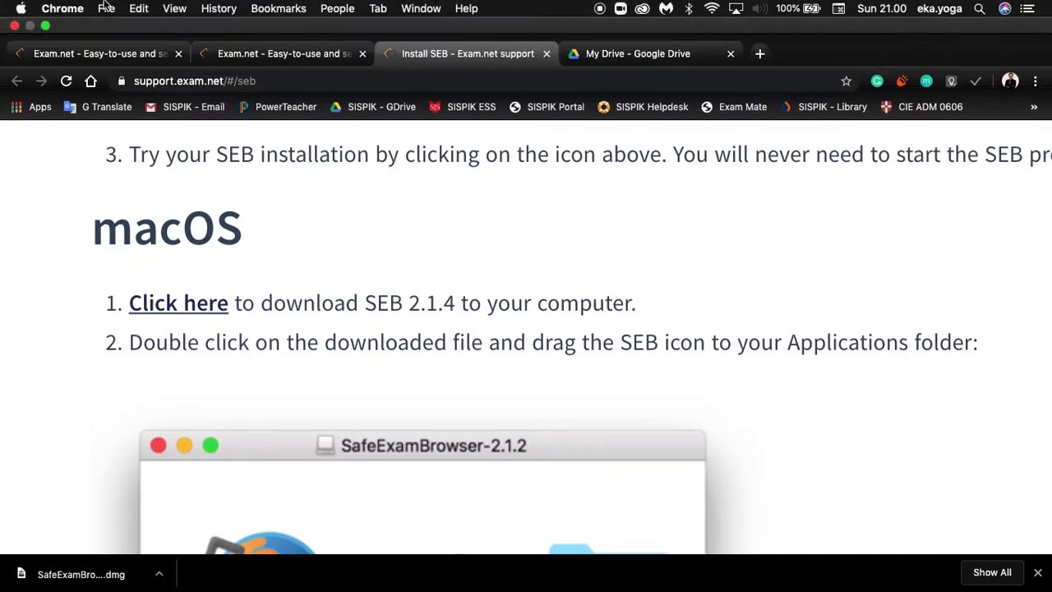
pyautogui.click(15, 26)
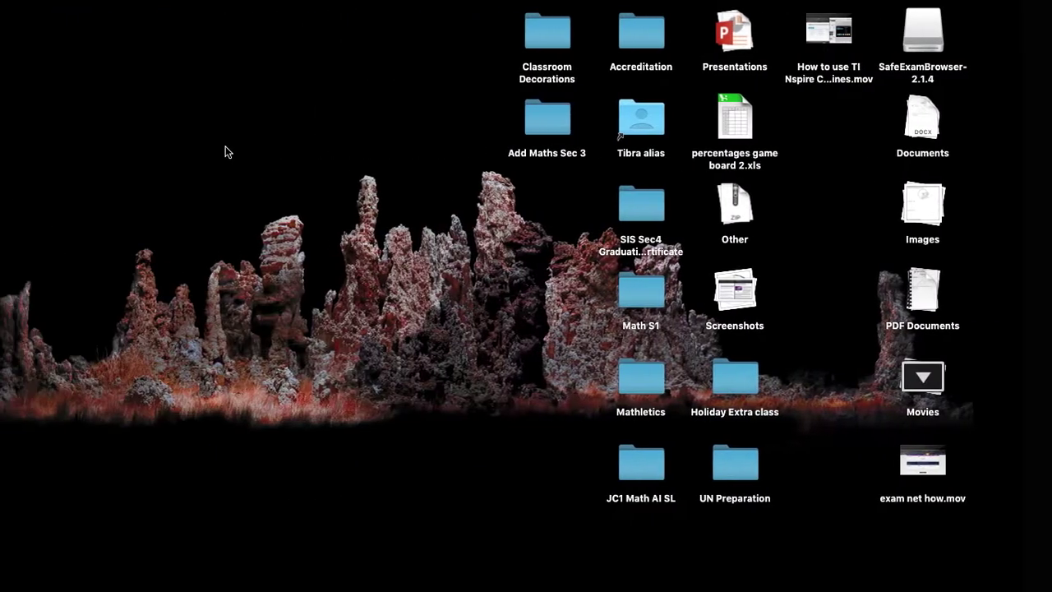
# Quit Google Chrome from its Dock icon menu, leaving the desktop showing
pyautogui.moveTo(633, 570)
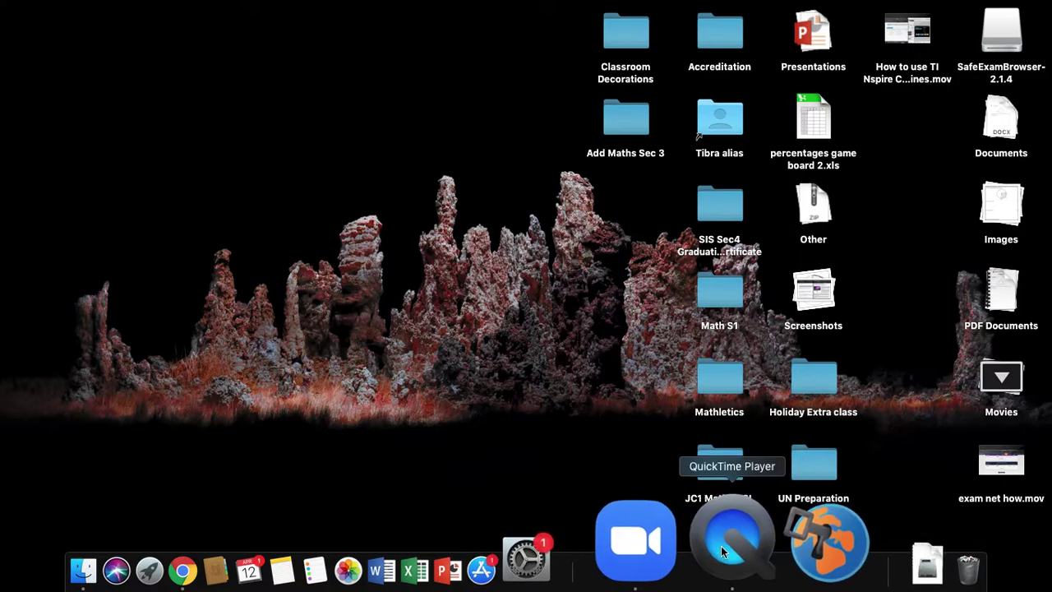
pyautogui.moveTo(316, 579)
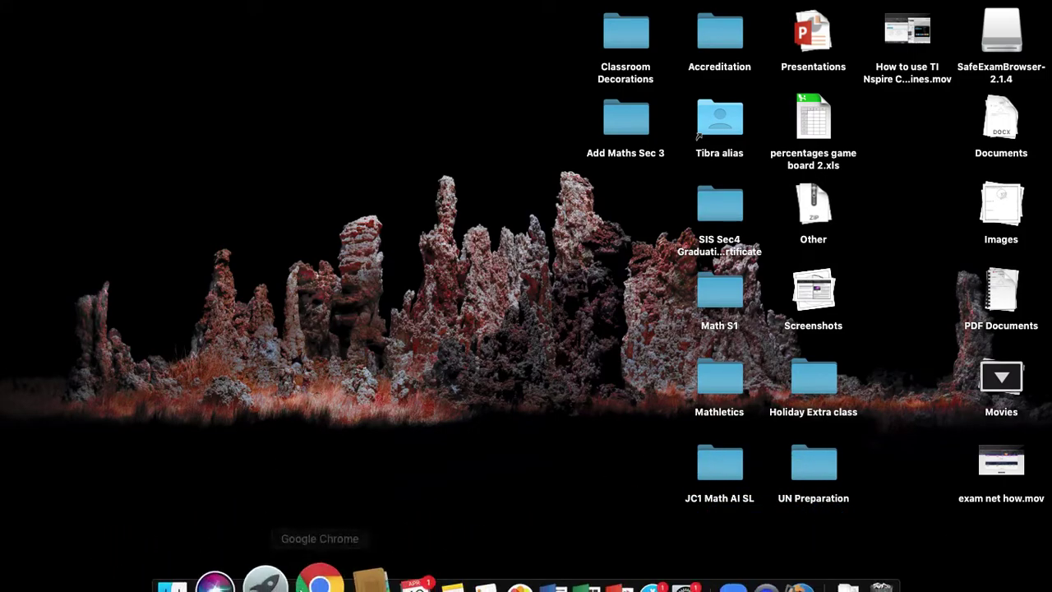
pyautogui.rightClick(312, 572)
pyautogui.click(322, 458)
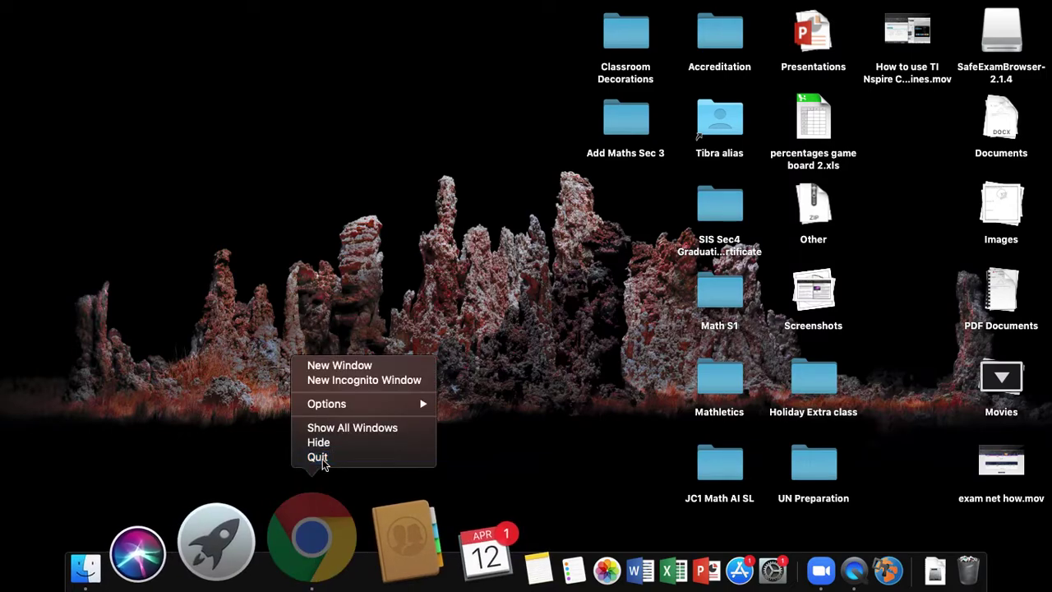
pyautogui.rightClick(312, 569)
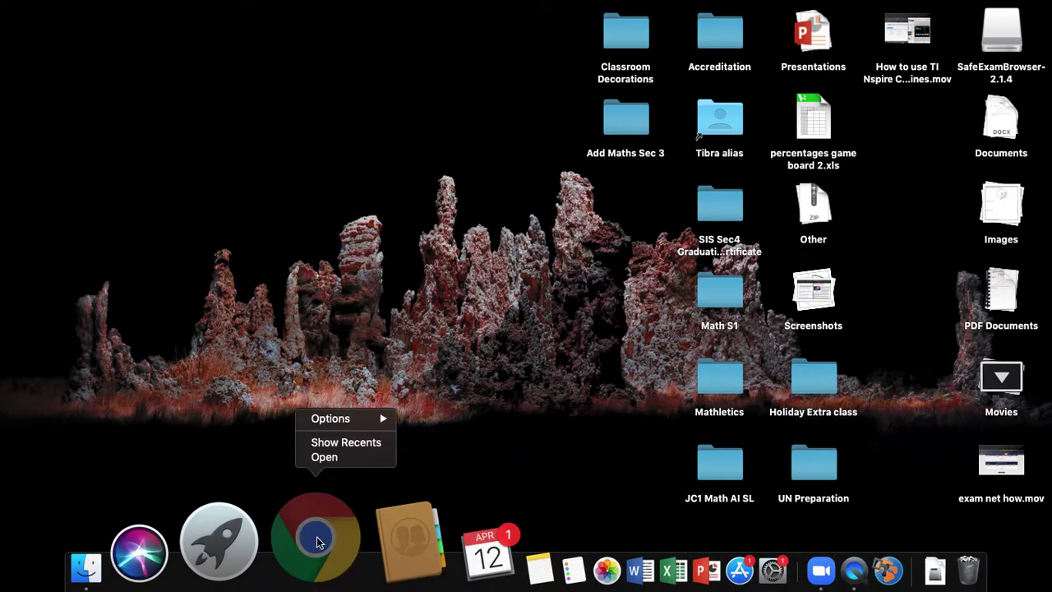
pyautogui.click(253, 390)
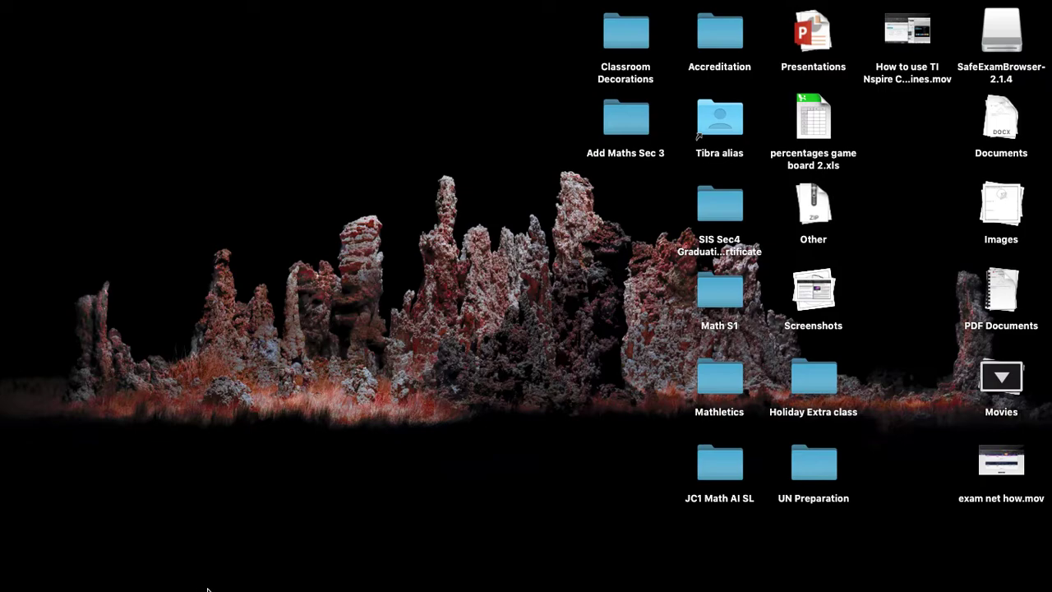
pyautogui.click(15, 6)
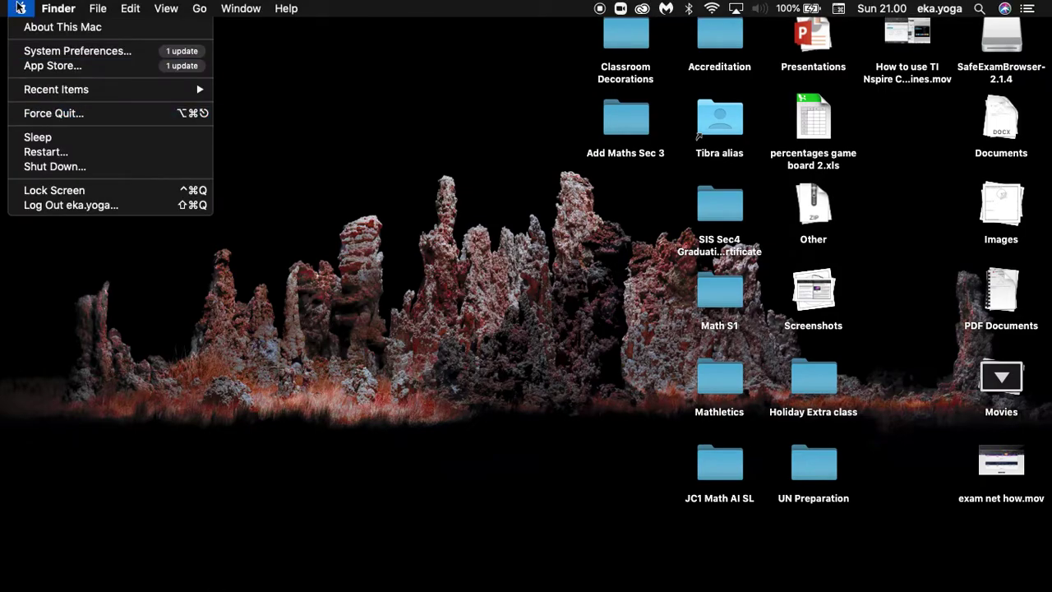
pyautogui.click(89, 116)
pyautogui.moveTo(286, 335); pyautogui.dragTo(348, 140)
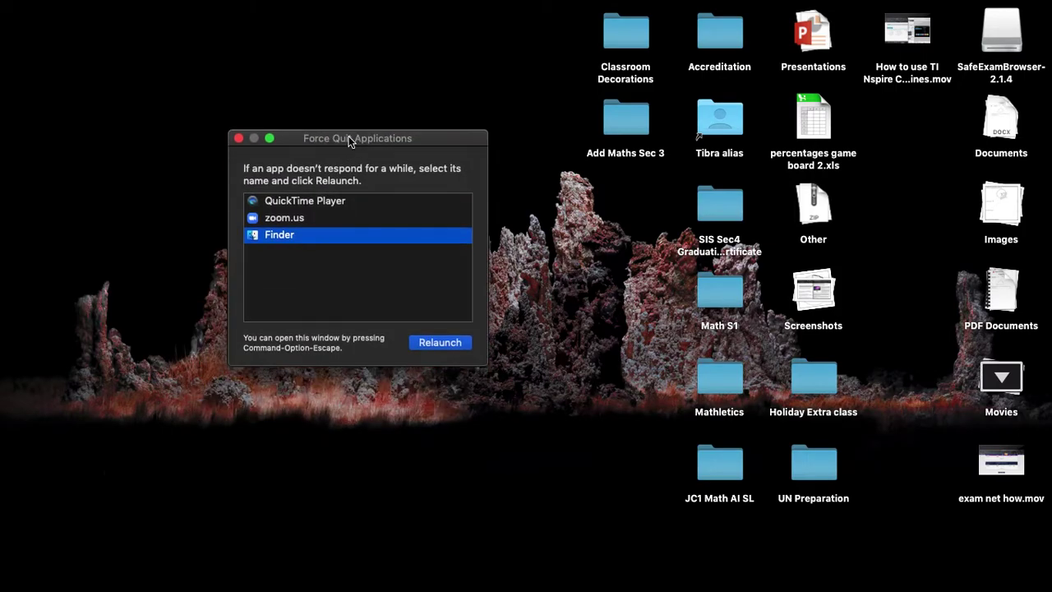
pyautogui.click(325, 205)
pyautogui.press('Down')
pyautogui.press('Down')
pyautogui.press('Up')
pyautogui.press('Up')
pyautogui.press('Down')
pyautogui.press('Up')
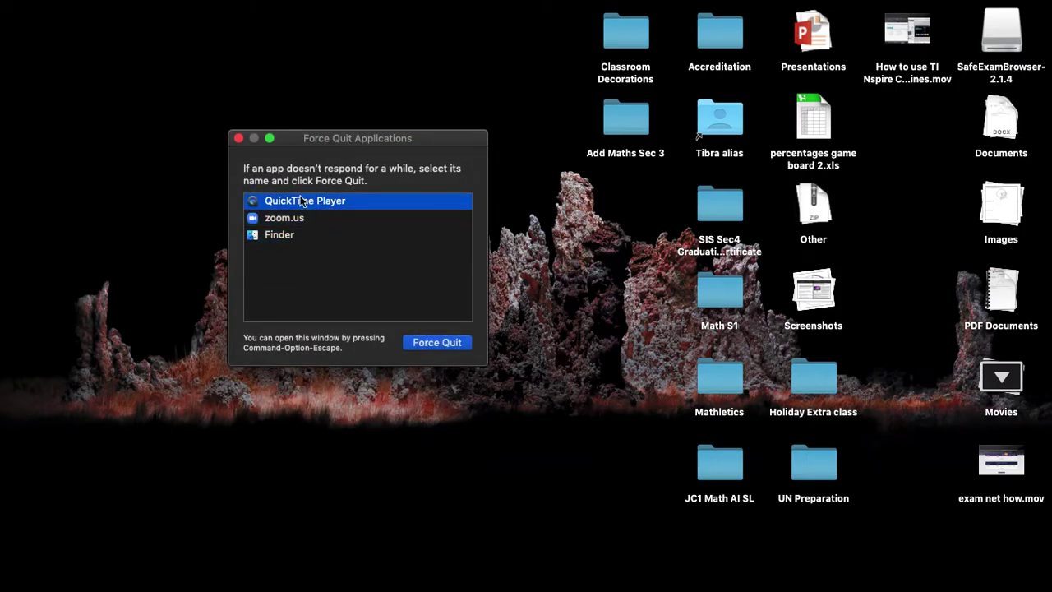
pyautogui.moveTo(303, 142); pyautogui.dragTo(333, 152)
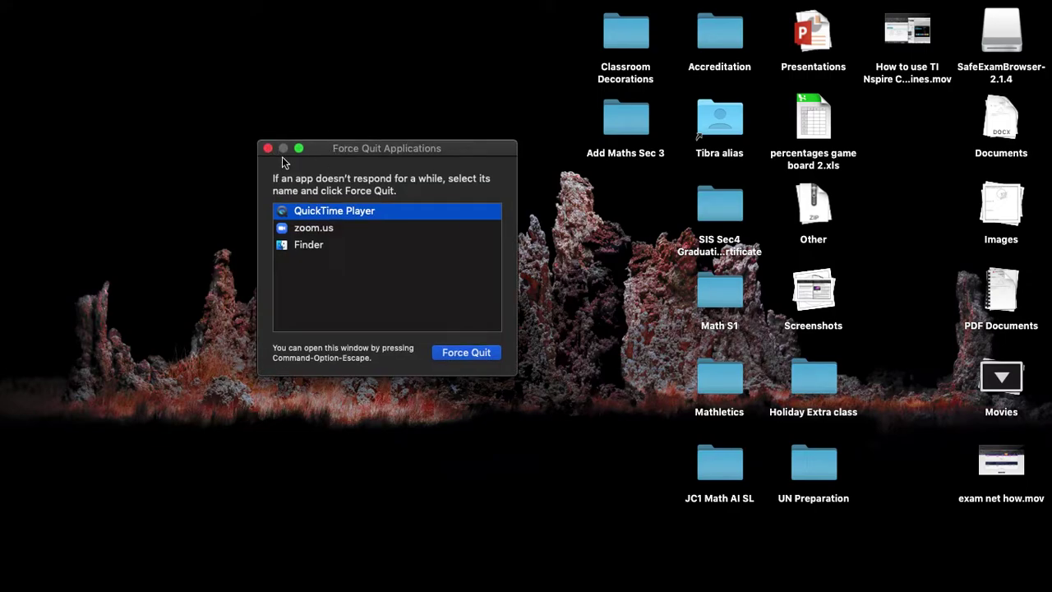
pyautogui.click(268, 148)
pyautogui.moveTo(588, 575)
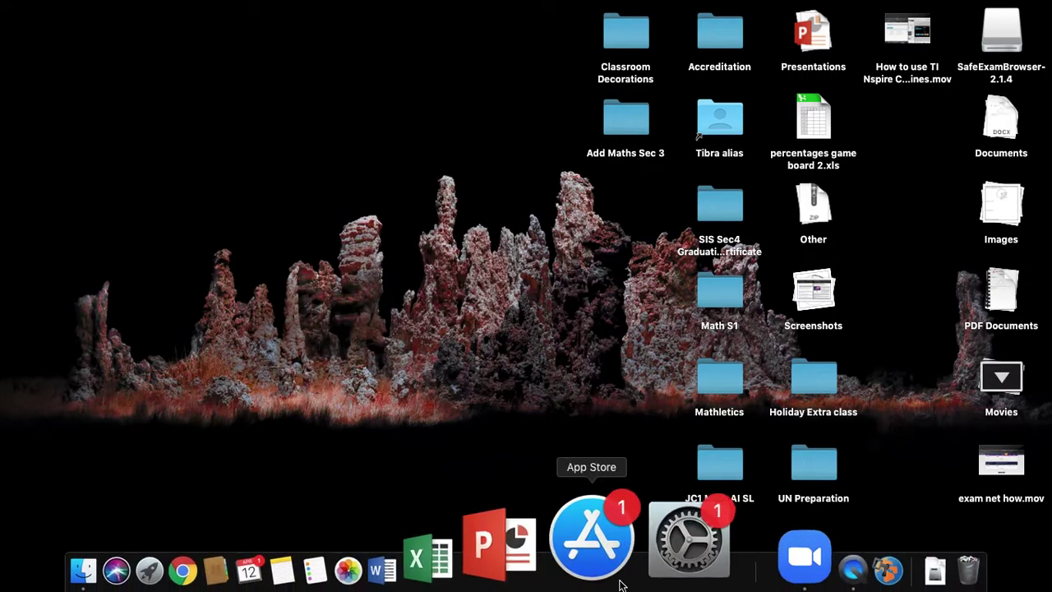